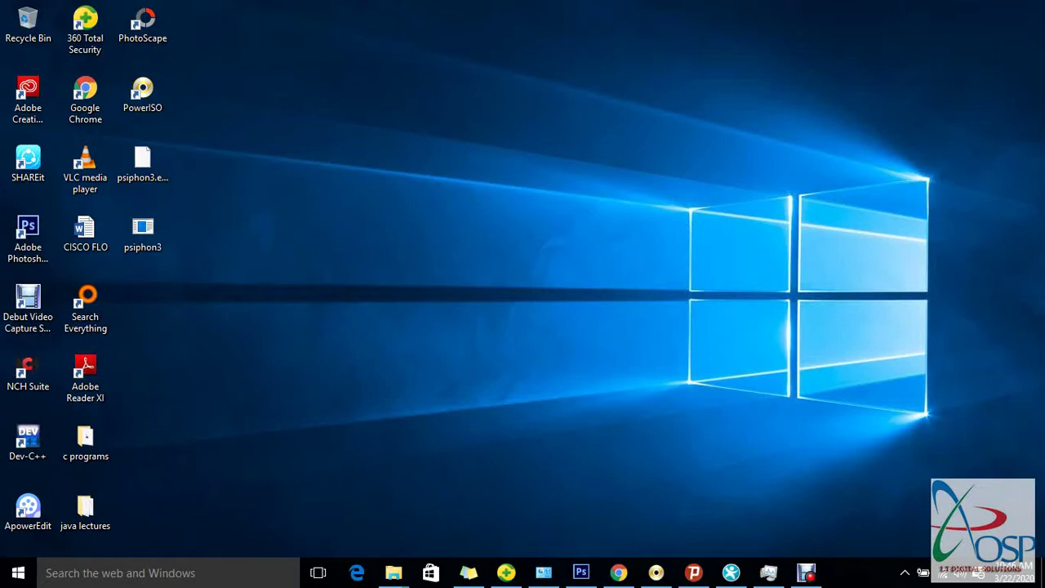
- Try to launch the psiphon3 application from the desktop twice, dismissing the message each time
{"action": "double_click", "coordinate": [143, 233]}
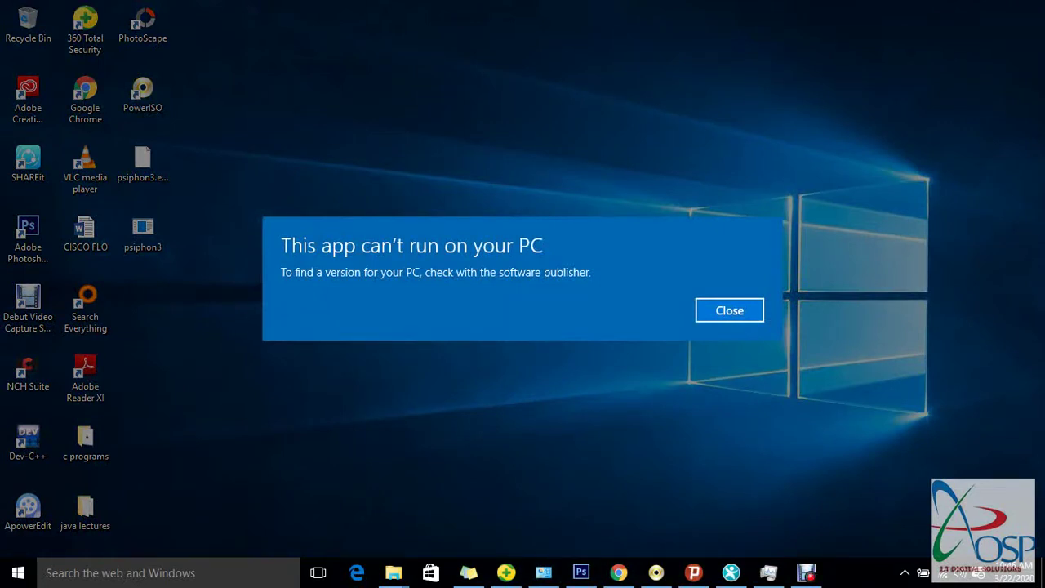
{"action": "key", "text": "Return"}
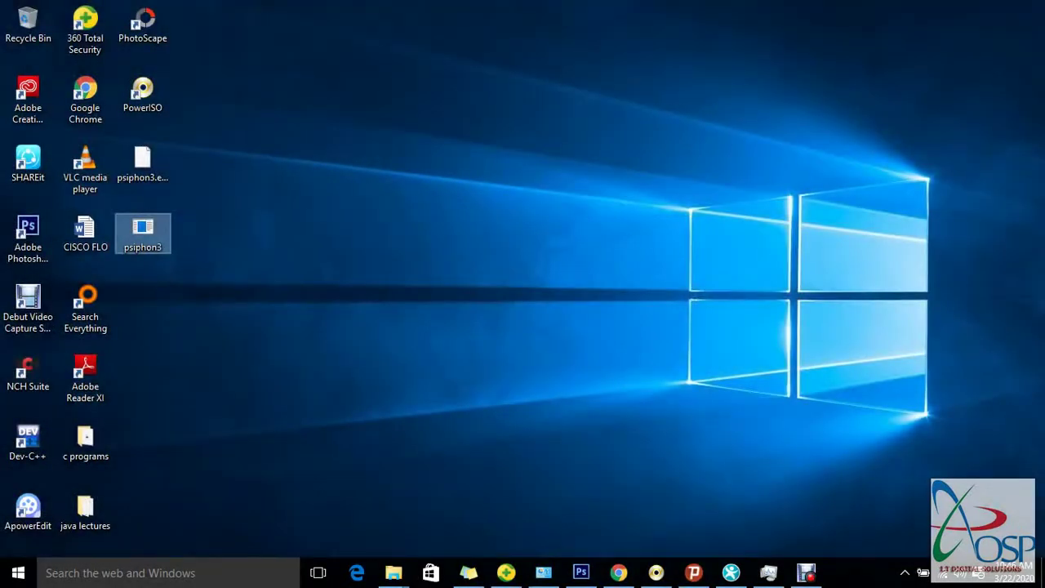
{"action": "double_click", "coordinate": [143, 234]}
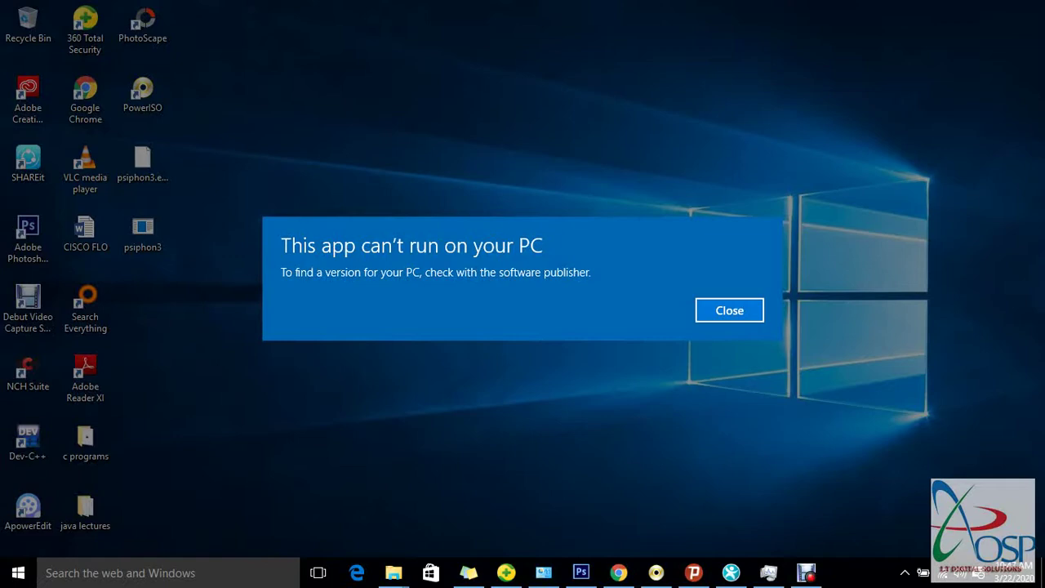
{"action": "left_click", "coordinate": [729, 310]}
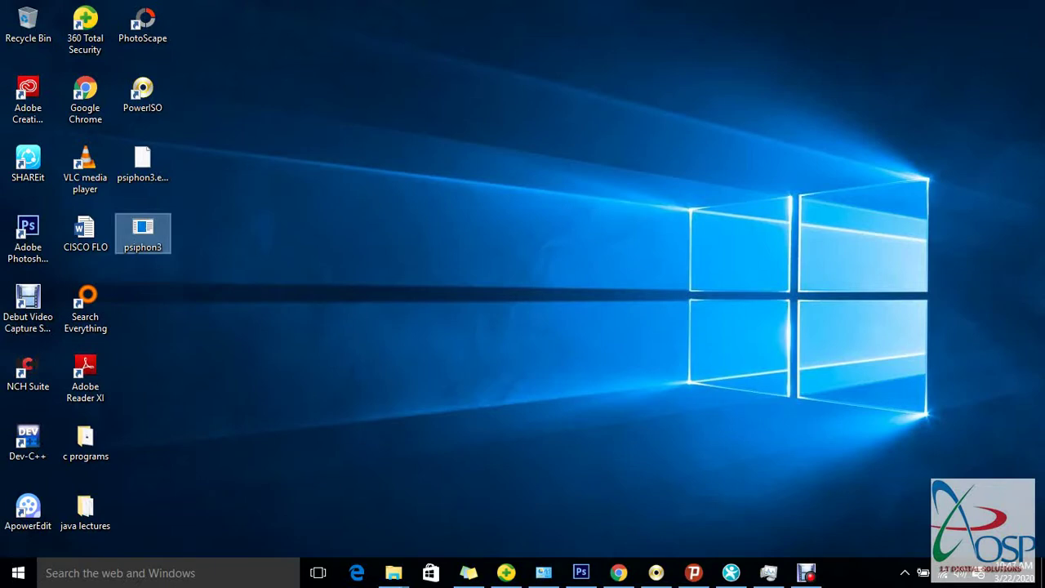
- Inspect the file type and size in the properties of the desktop's psiphon3 application, closing the properties when done
{"action": "right_click", "coordinate": [149, 235]}
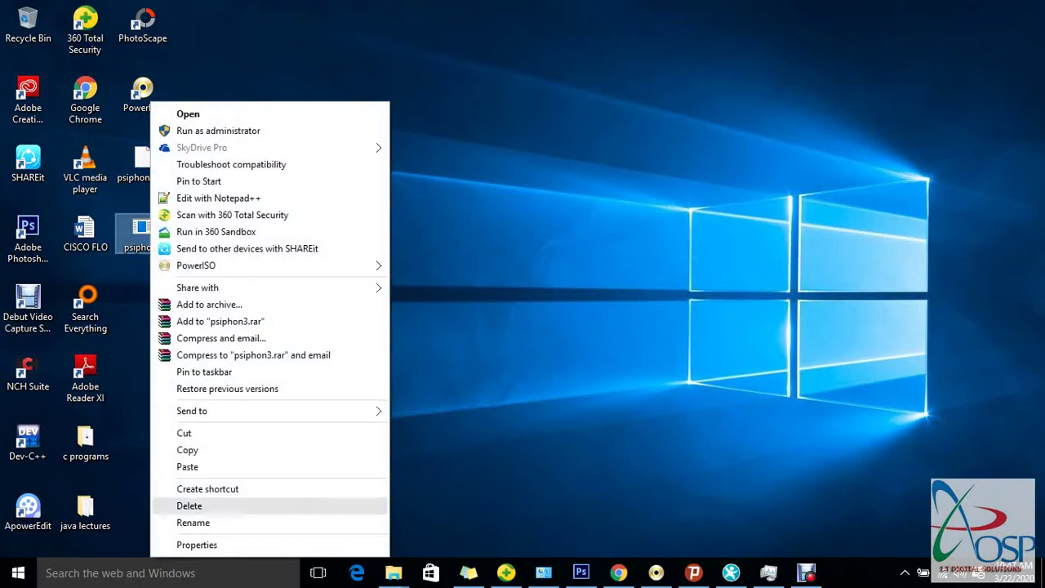
{"action": "left_click", "coordinate": [197, 545]}
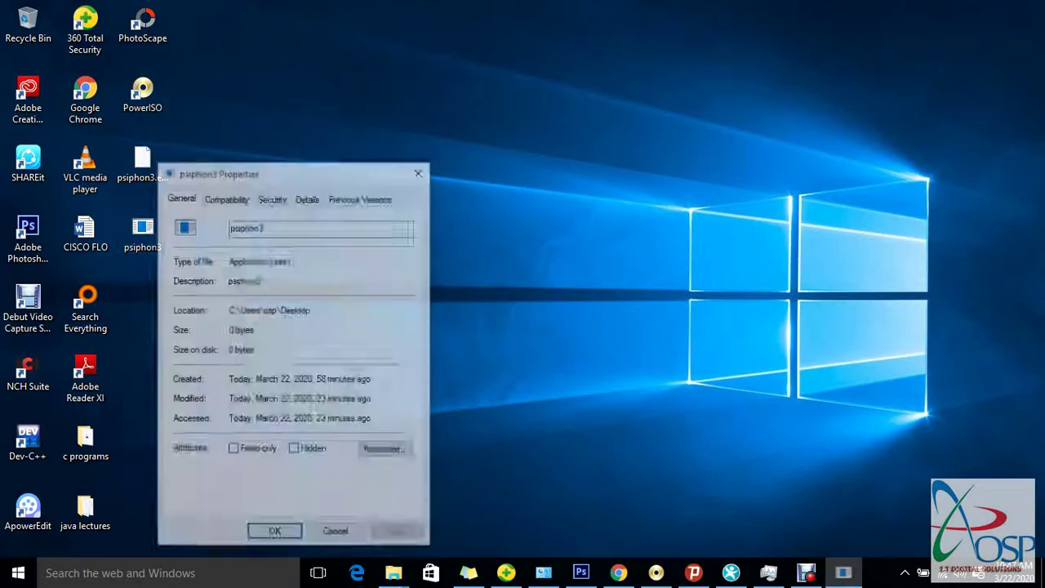
{"action": "left_click_drag", "start_coordinate": [294, 170], "coordinate": [565, 26]}
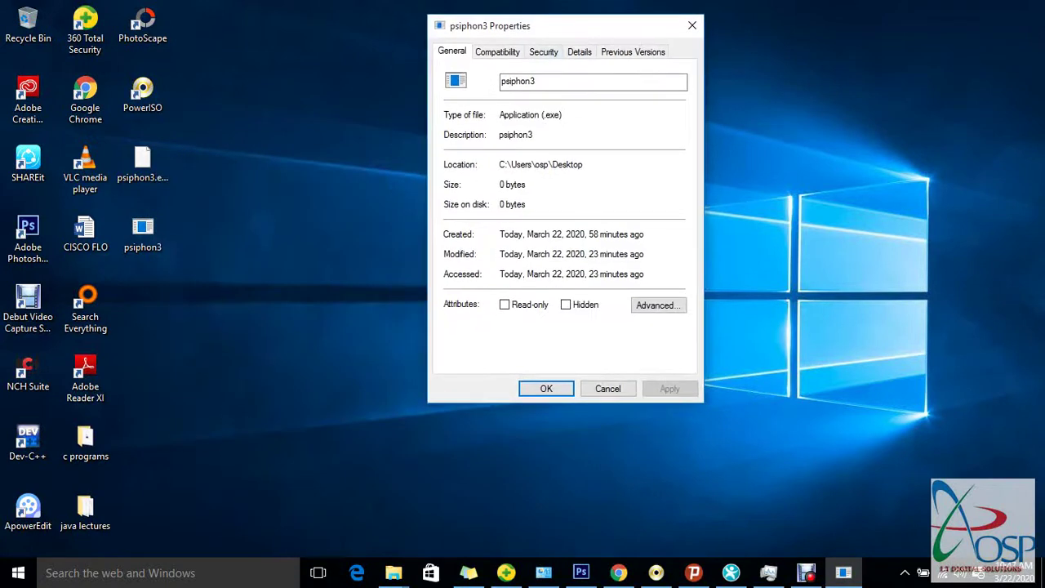
{"action": "left_click_drag", "start_coordinate": [562, 115], "coordinate": [544, 115]}
{"action": "left_click_drag", "start_coordinate": [527, 184], "coordinate": [500, 184]}
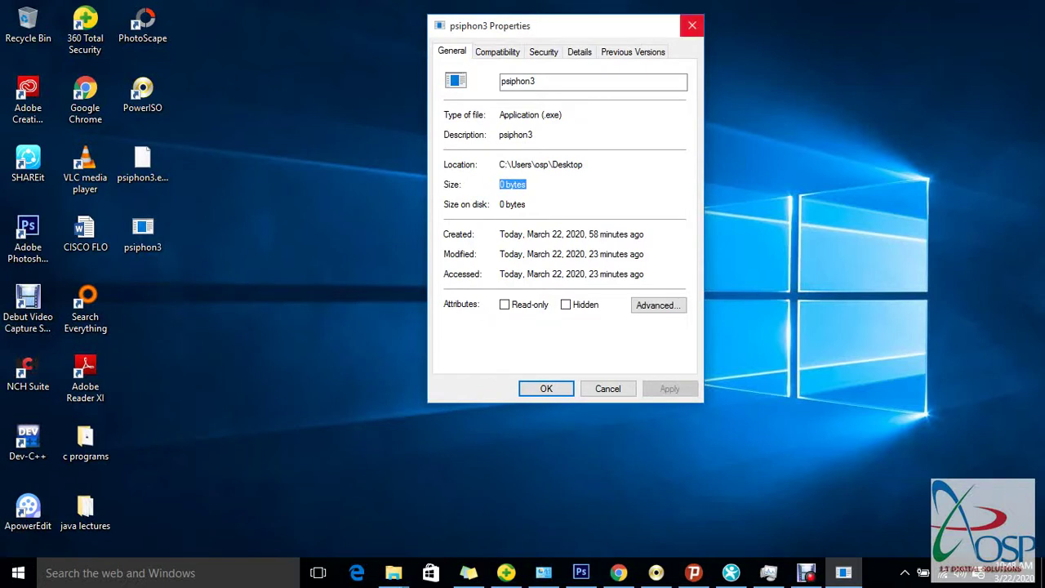
{"action": "left_click", "coordinate": [692, 25]}
{"action": "right_click", "coordinate": [684, 28]}
{"action": "left_click", "coordinate": [723, 72]}
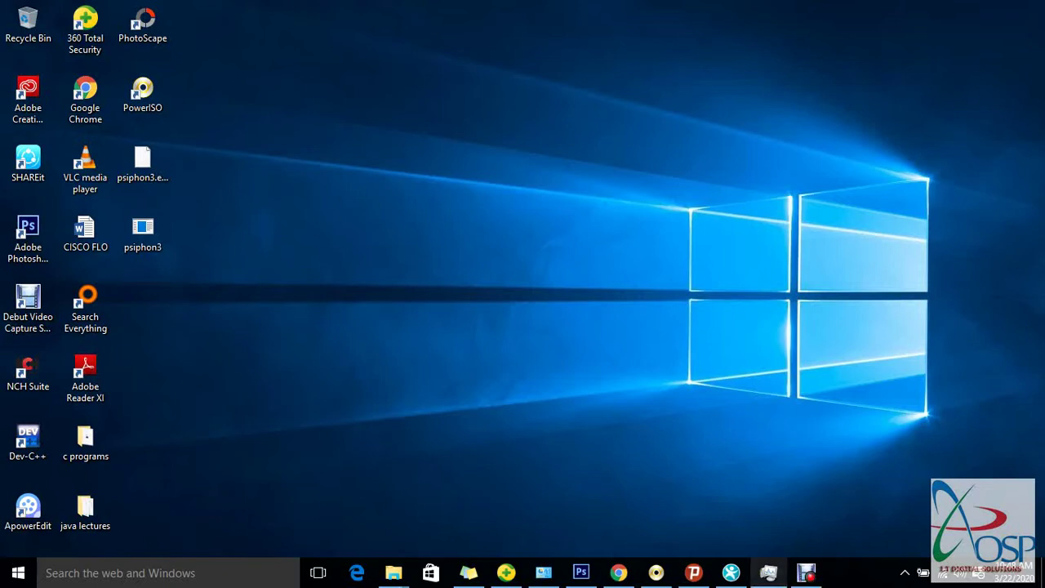
- Close the Task Manager window that is already running and refresh the desktop
{"action": "left_click", "coordinate": [768, 572]}
{"action": "left_click", "coordinate": [1032, 12]}
{"action": "left_click", "coordinate": [768, 572]}
{"action": "right_click", "coordinate": [506, 181]}
{"action": "left_click", "coordinate": [537, 224]}
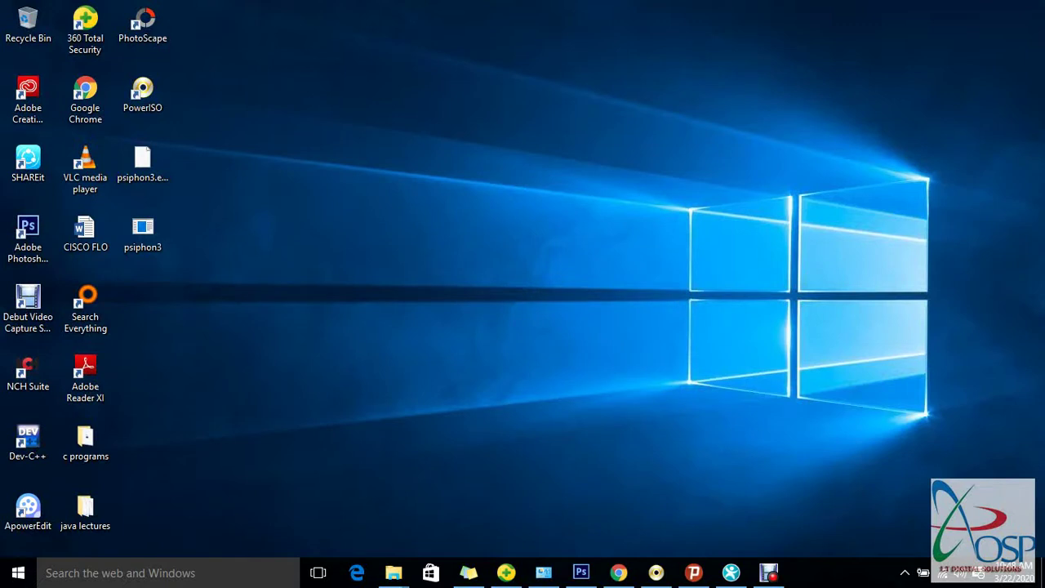
- Open Task Manager and bring up its list of running apps and background processes
{"action": "right_click", "coordinate": [828, 575]}
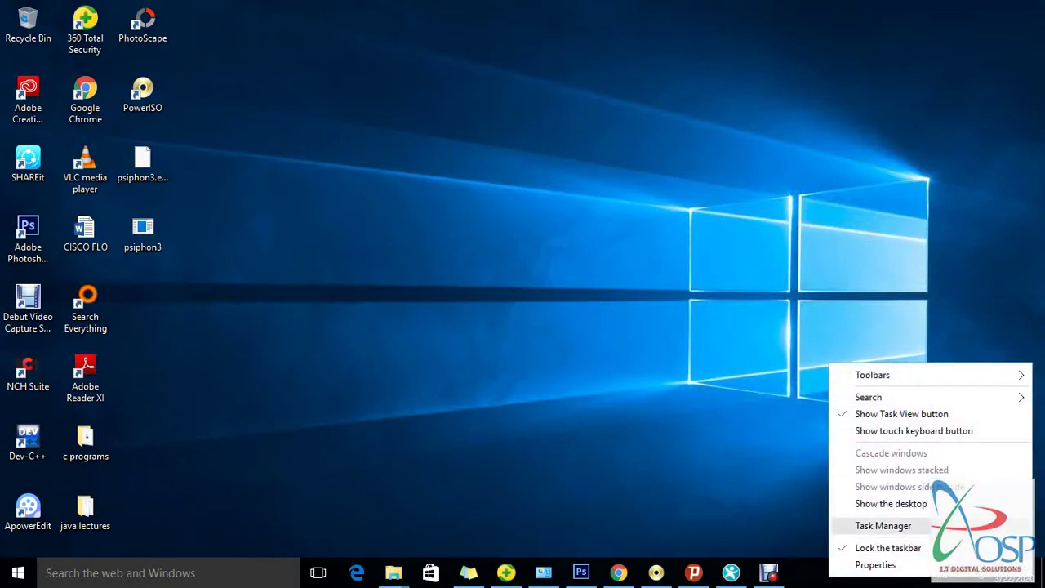
{"action": "left_click", "coordinate": [882, 525]}
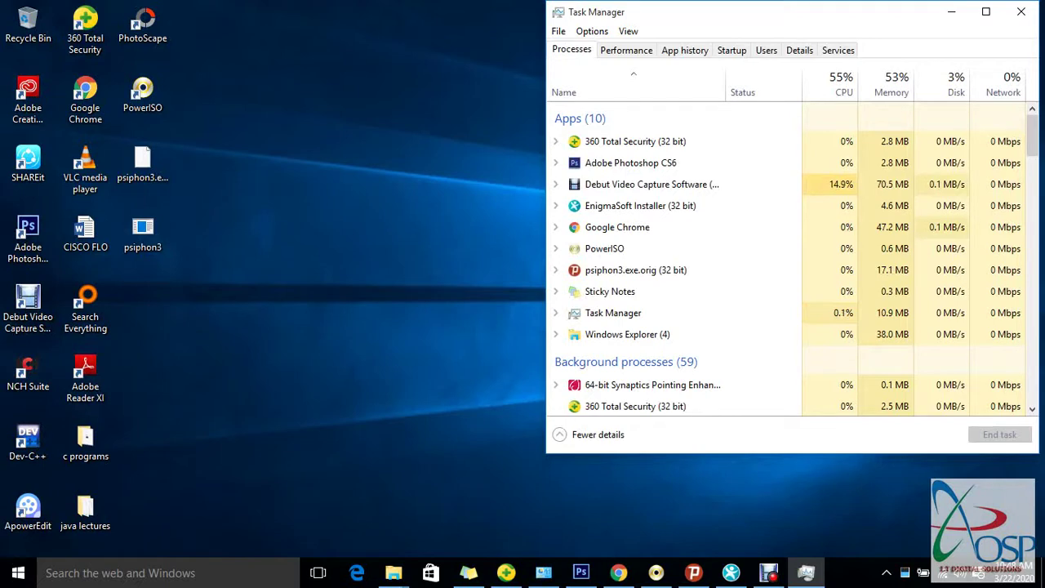
{"action": "scroll", "coordinate": [673, 312], "scroll_direction": "down", "scroll_amount": 3}
{"action": "scroll", "coordinate": [674, 311], "scroll_direction": "up", "scroll_amount": 2}
{"action": "left_click", "coordinate": [673, 269]}
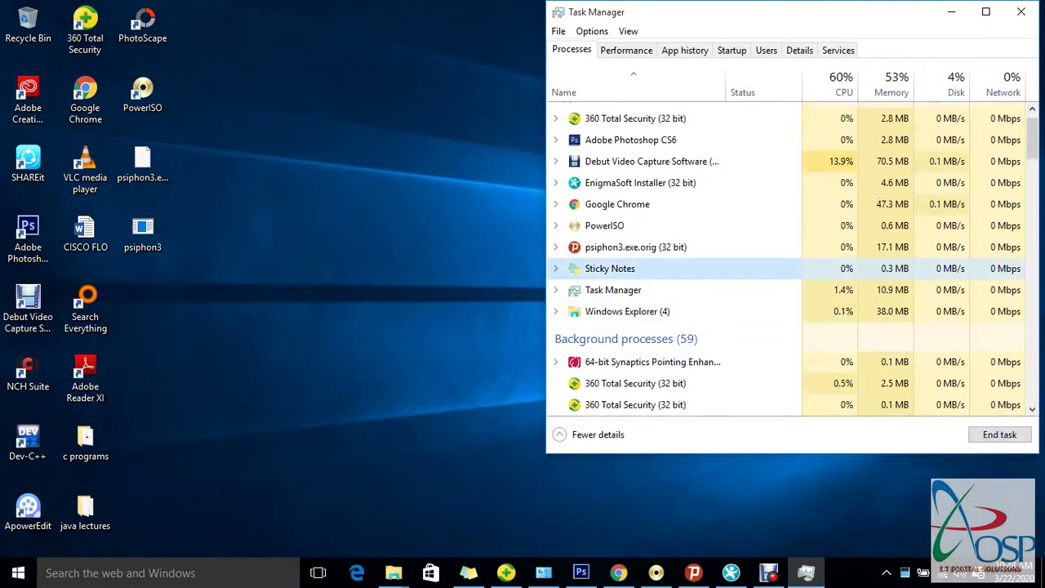
- Open a blank Notepad window, make it smaller and place it beside the Task Manager window
{"action": "key", "text": "super"}
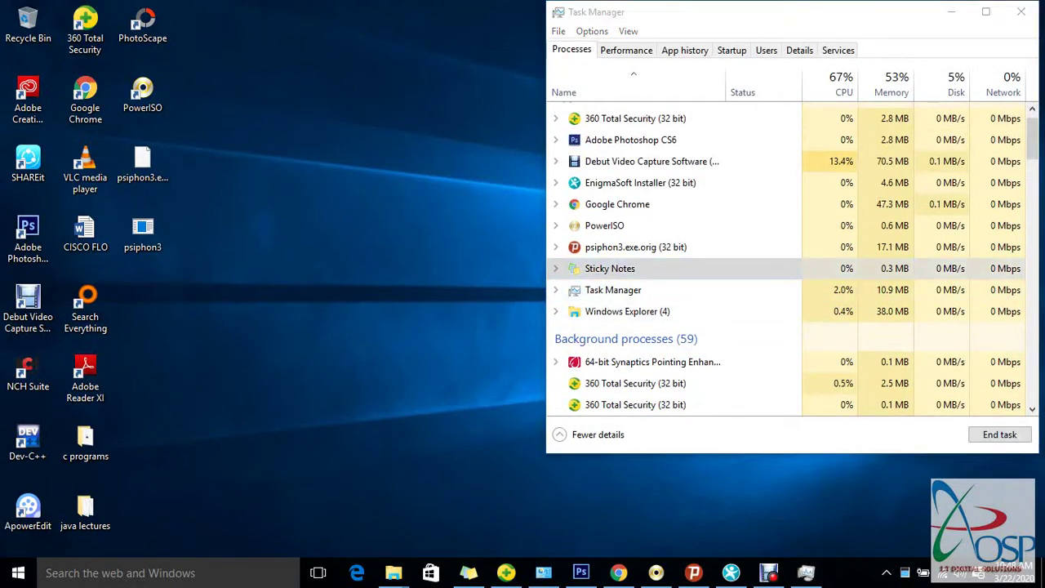
{"action": "type", "text": "note"}
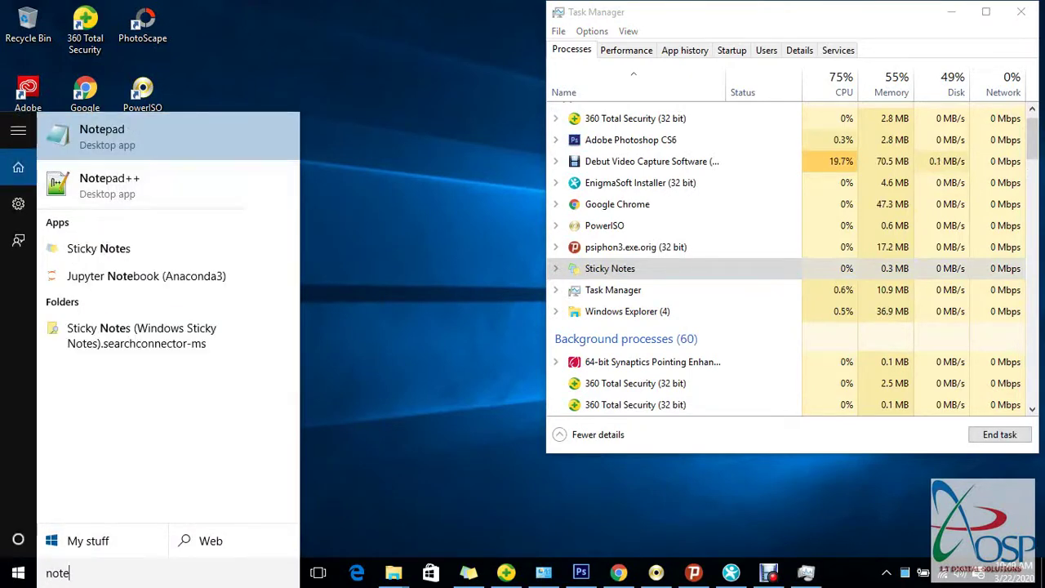
{"action": "key", "text": "Return"}
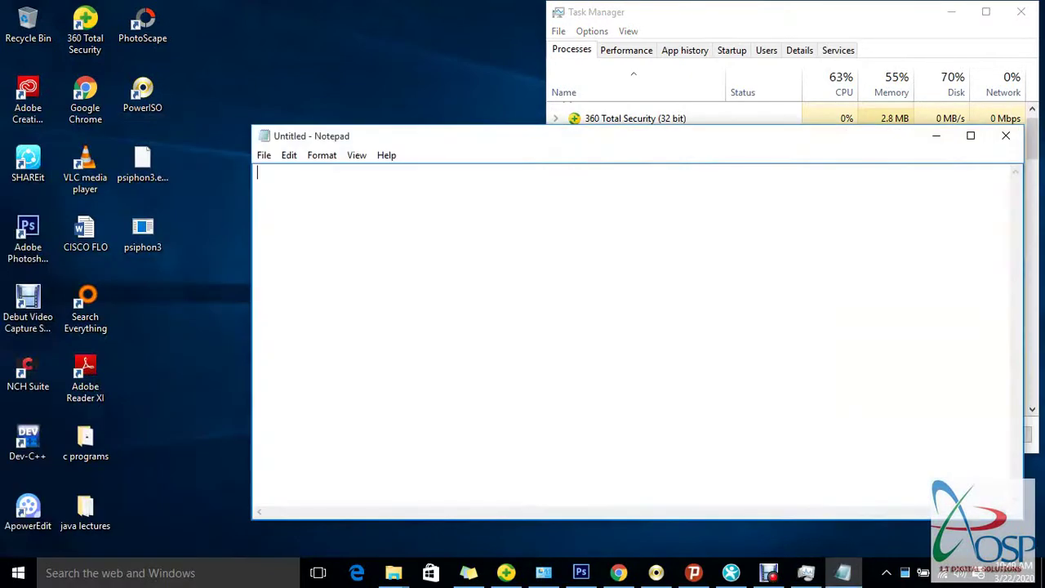
{"action": "left_click_drag", "start_coordinate": [251, 125], "coordinate": [476, 197]}
{"action": "left_click_drag", "start_coordinate": [735, 209], "coordinate": [350, 111]}
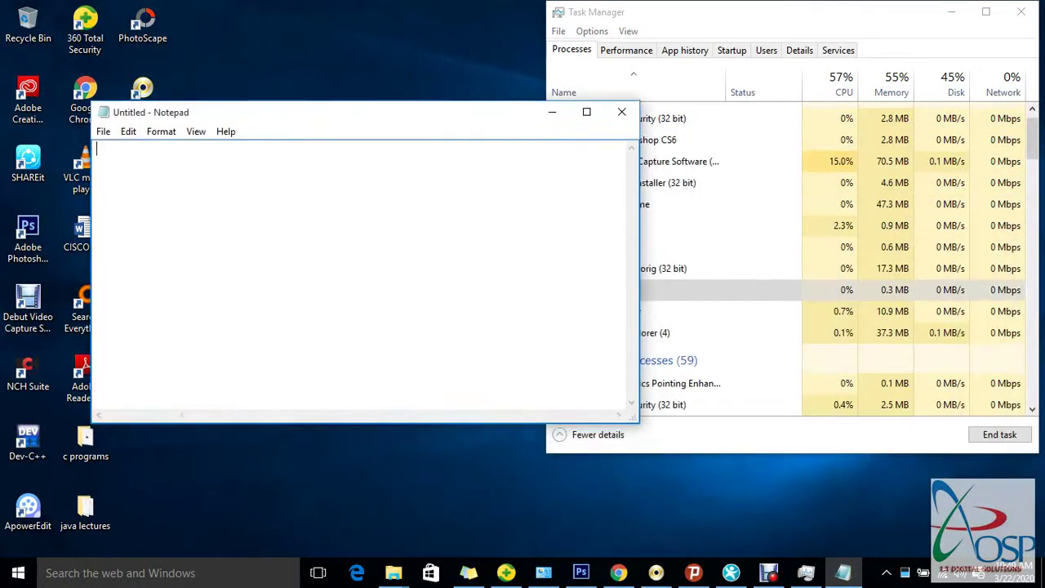
- Write the line "synwin ---- malware" in the blank note
{"action": "type", "text": "synwin"}
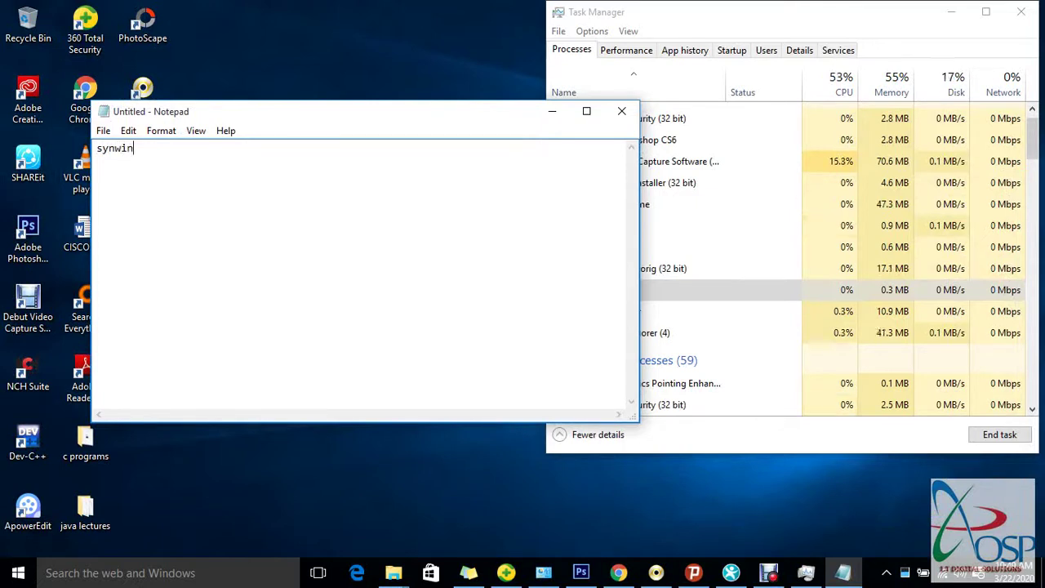
{"action": "type", "text": " ----"}
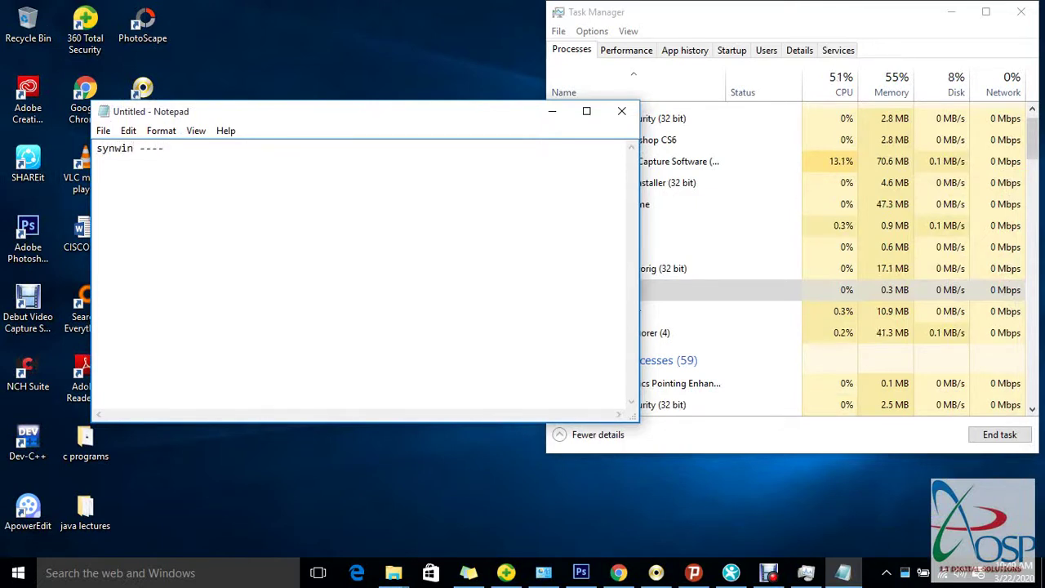
{"action": "type", "text": " malware"}
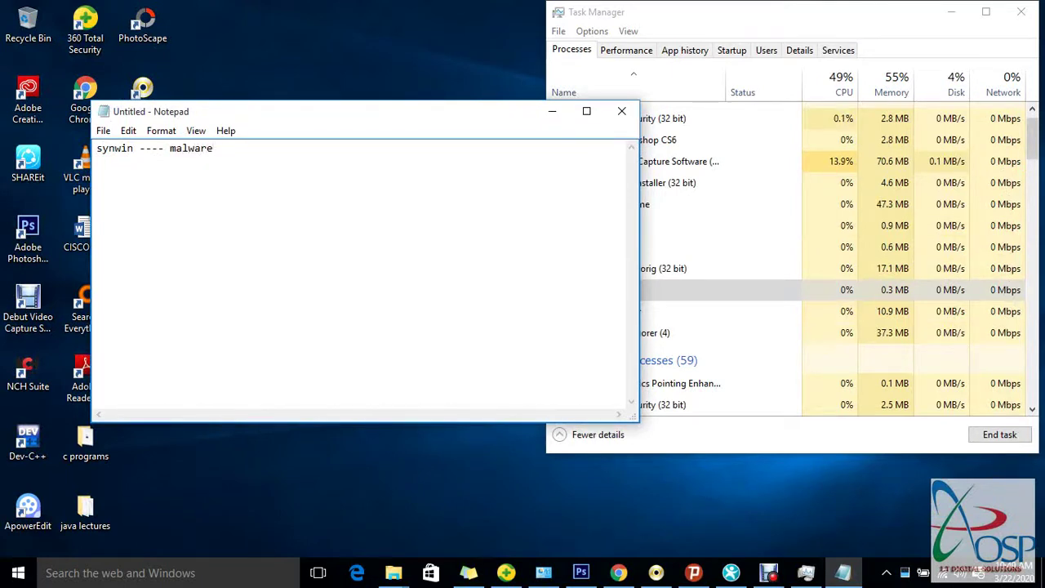
- Find and select the syswin (32 bit) background process in Task Manager
{"action": "left_click", "coordinate": [715, 284]}
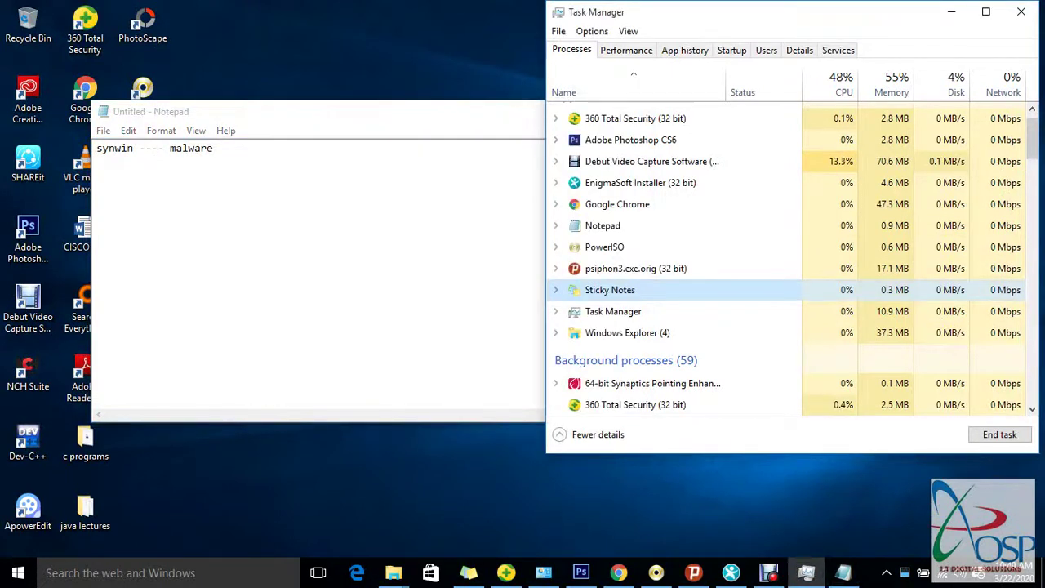
{"action": "key", "text": "s"}
{"action": "key", "text": "s"}
{"action": "key", "text": "s"}
{"action": "key", "text": "s"}
{"action": "key", "text": "s"}
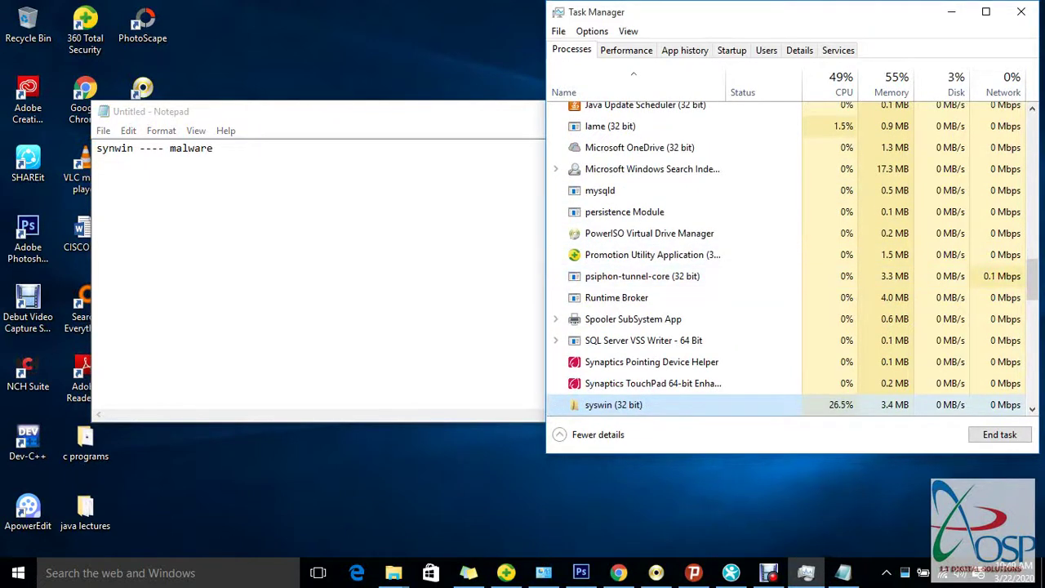
- Reposition the Task Manager window nearer the middle of the desktop and widen it
{"action": "left_click_drag", "start_coordinate": [767, 11], "coordinate": [451, 1]}
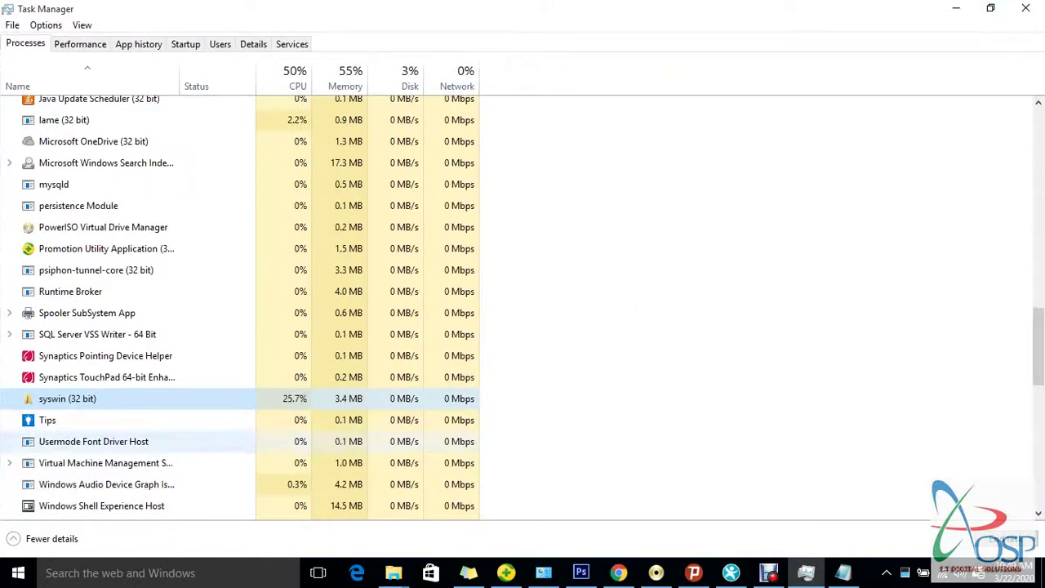
{"action": "key", "text": "super+Down"}
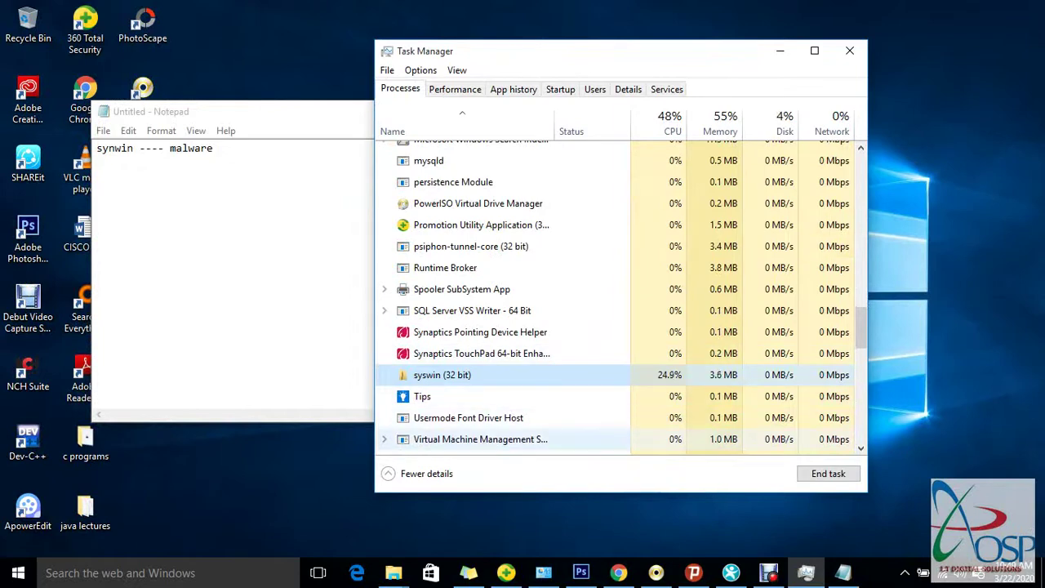
{"action": "left_click_drag", "start_coordinate": [867, 265], "coordinate": [947, 265]}
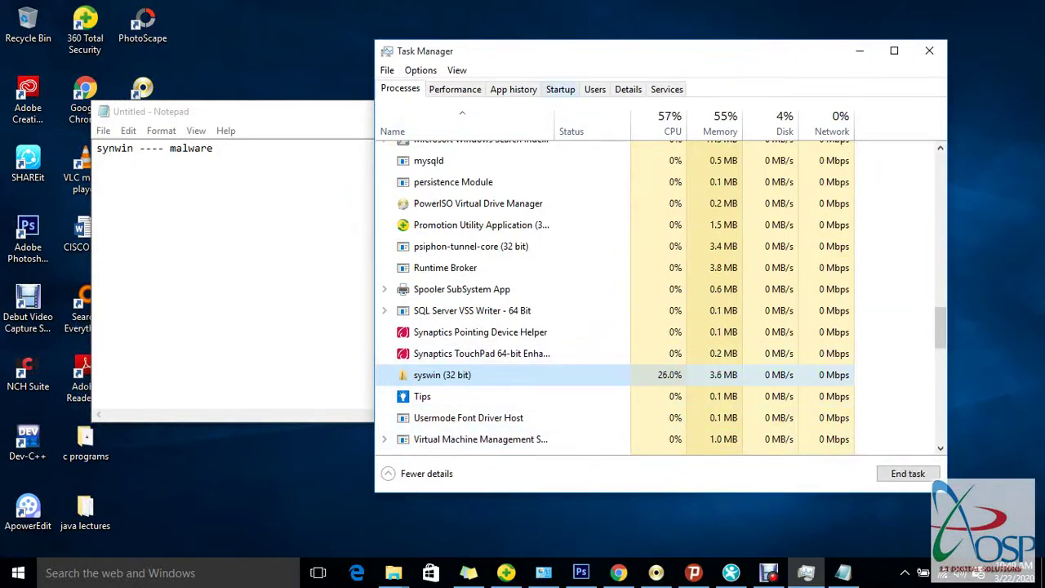
- Disable syswin in Task Manager's list of startup programs
{"action": "left_click", "coordinate": [560, 89]}
{"action": "scroll", "coordinate": [572, 409], "scroll_direction": "down", "scroll_amount": 1}
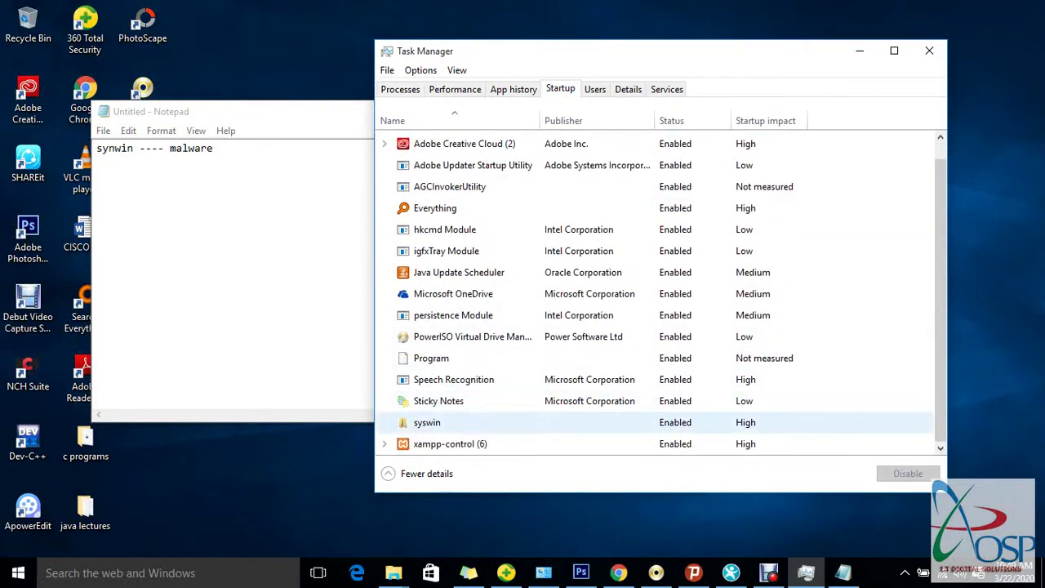
{"action": "left_click", "coordinate": [427, 422]}
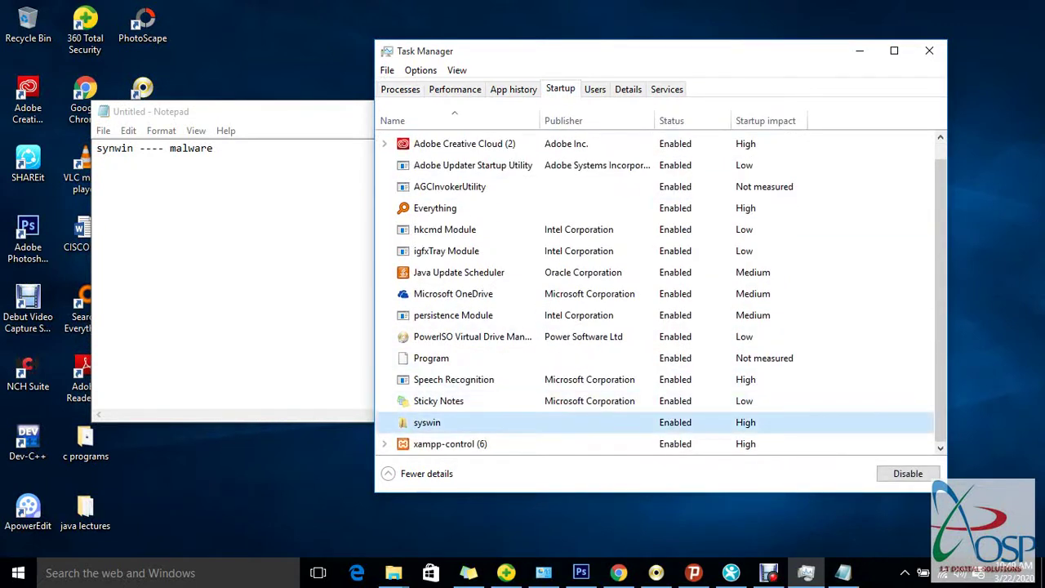
{"action": "right_click", "coordinate": [663, 425]}
- Locate syswin (32 bit) among the running processes and recheck its status in the startup programs
{"action": "left_click", "coordinate": [400, 89]}
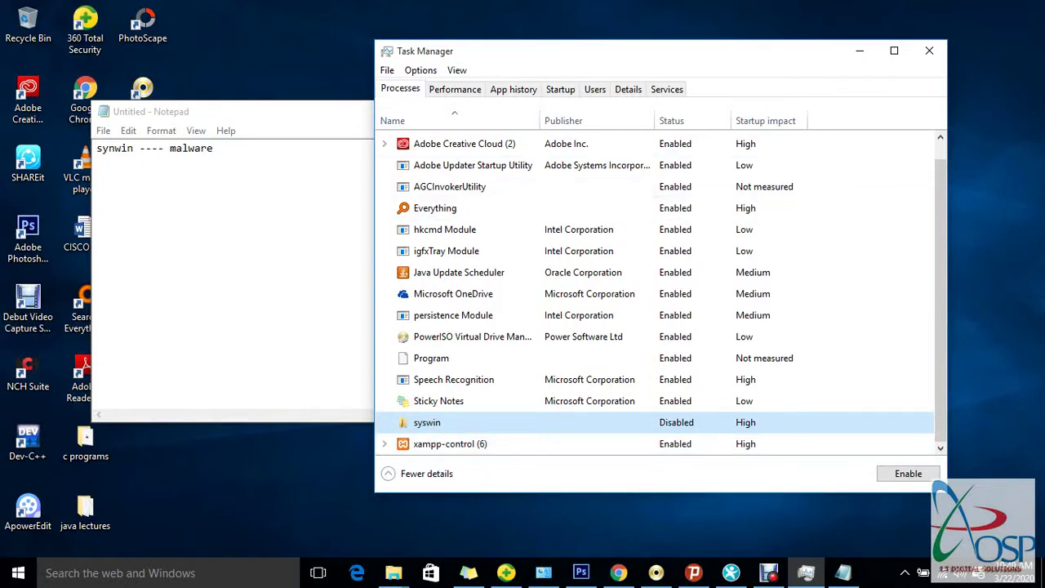
{"action": "scroll", "coordinate": [510, 308], "scroll_direction": "down", "scroll_amount": 2}
{"action": "left_click", "coordinate": [510, 374]}
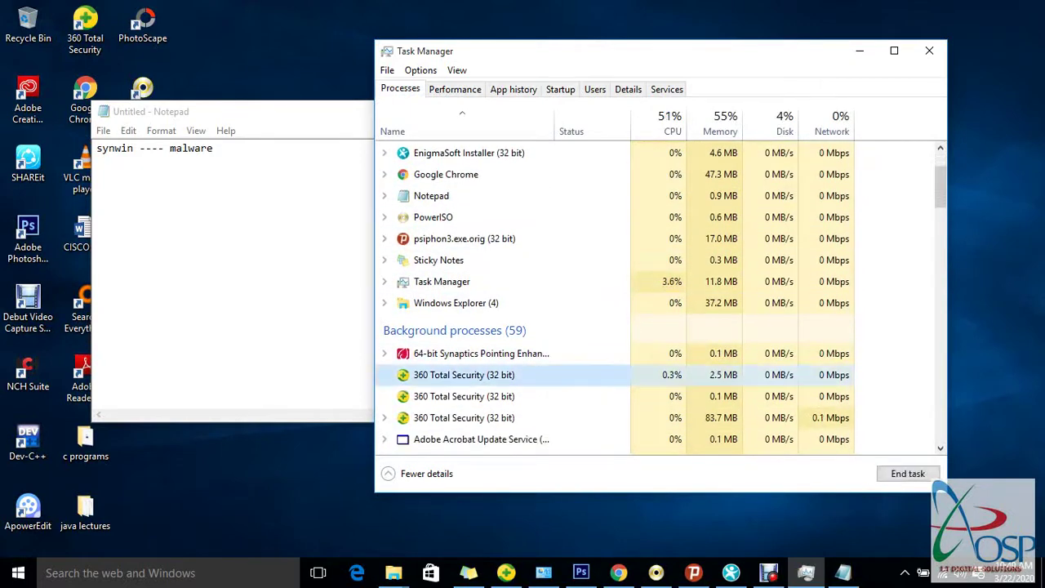
{"action": "key", "text": "s"}
{"action": "key", "text": "Down"}
{"action": "key", "text": "Down"}
{"action": "key", "text": "Down"}
{"action": "key", "text": "Down"}
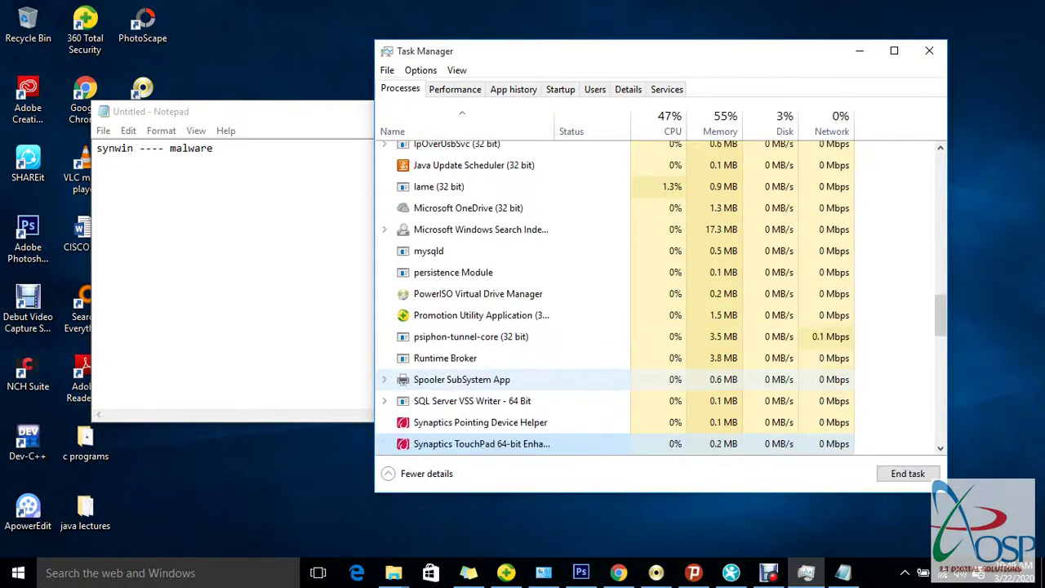
{"action": "scroll", "coordinate": [510, 378], "scroll_direction": "down", "scroll_amount": 1}
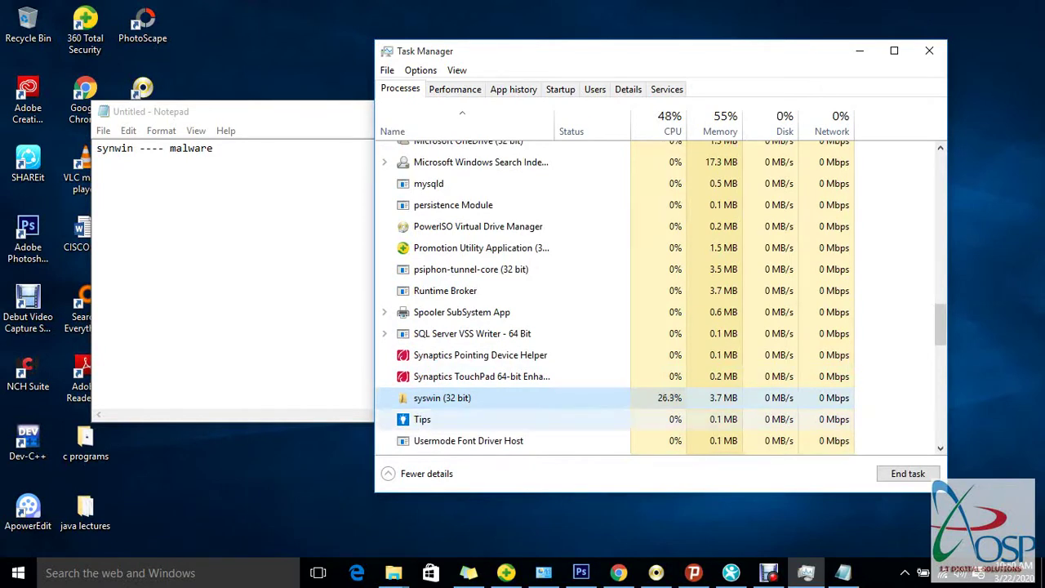
{"action": "left_click", "coordinate": [560, 89]}
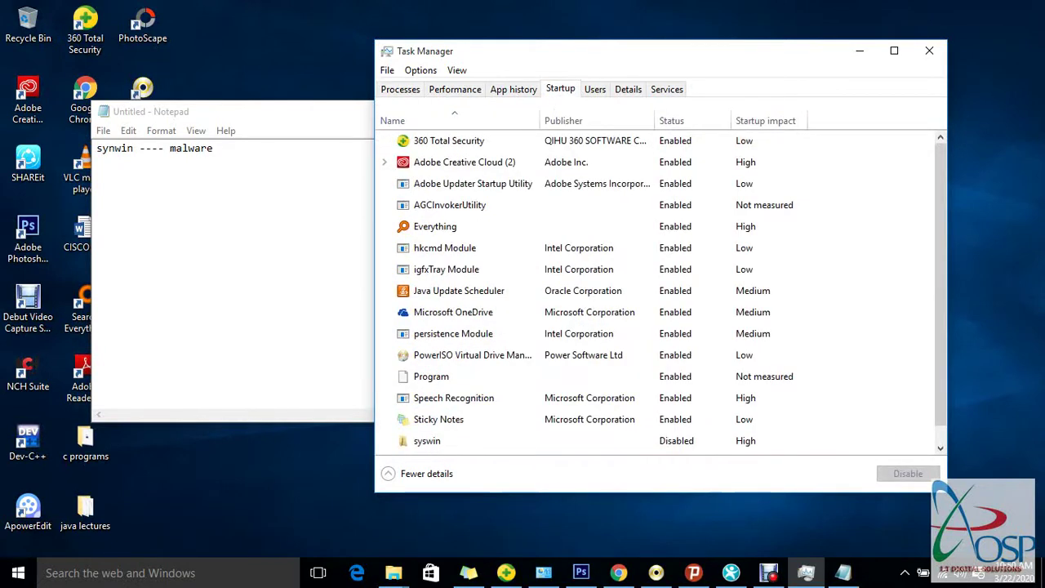
- Find the syswin (32 bit) background process among the running processes and open its file location
{"action": "left_click", "coordinate": [400, 88]}
{"action": "scroll", "coordinate": [510, 374], "scroll_direction": "down", "scroll_amount": 1}
{"action": "left_click", "coordinate": [510, 375]}
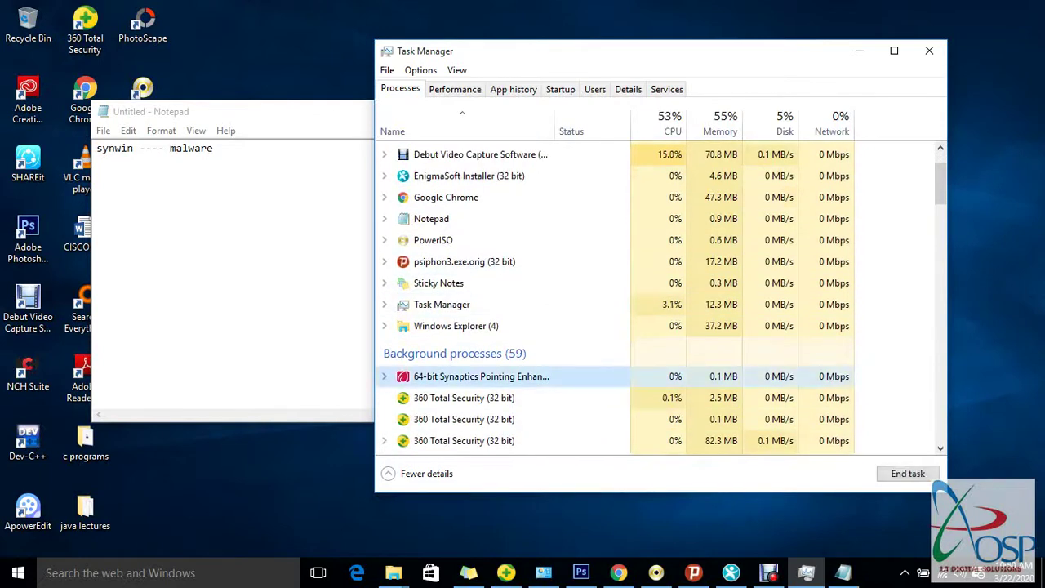
{"action": "key", "text": "s"}
{"action": "key", "text": "s"}
{"action": "key", "text": "Down"}
{"action": "key", "text": "Down"}
{"action": "key", "text": "Down"}
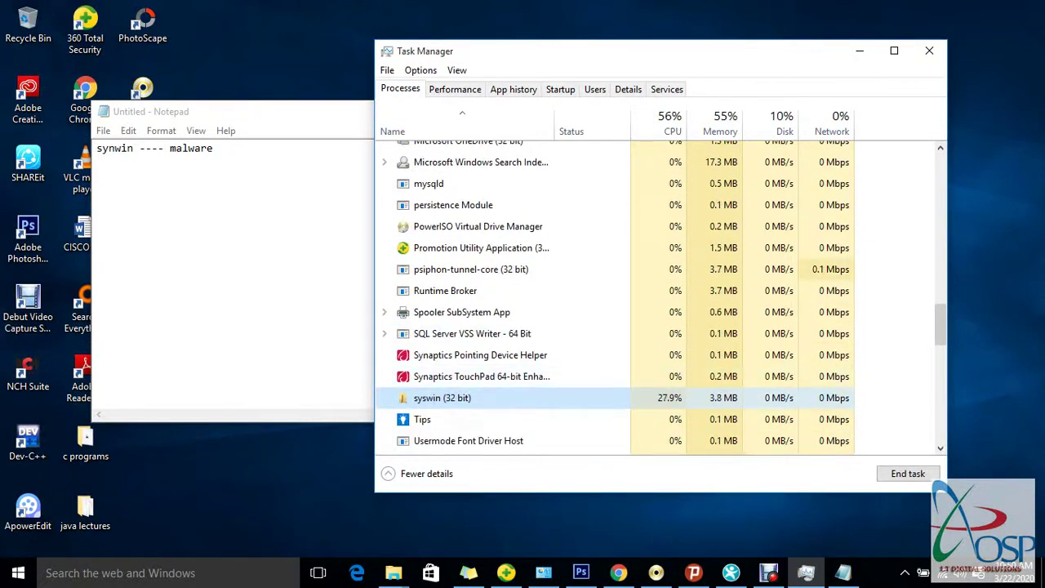
{"action": "key", "text": "shift+F10"}
{"action": "key", "text": "Up"}
{"action": "key", "text": "Up"}
{"action": "key", "text": "Up"}
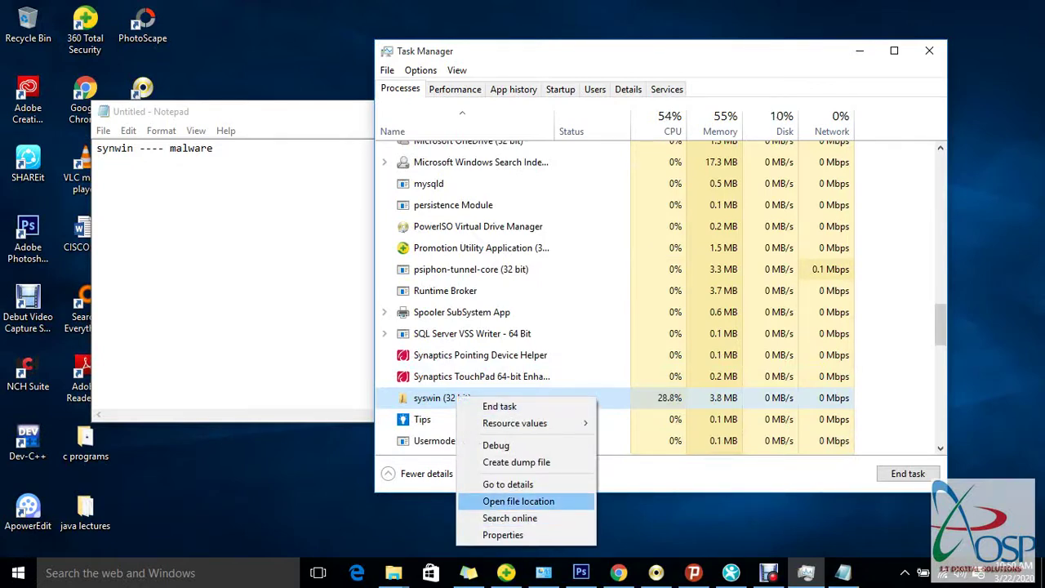
{"action": "key", "text": "Return"}
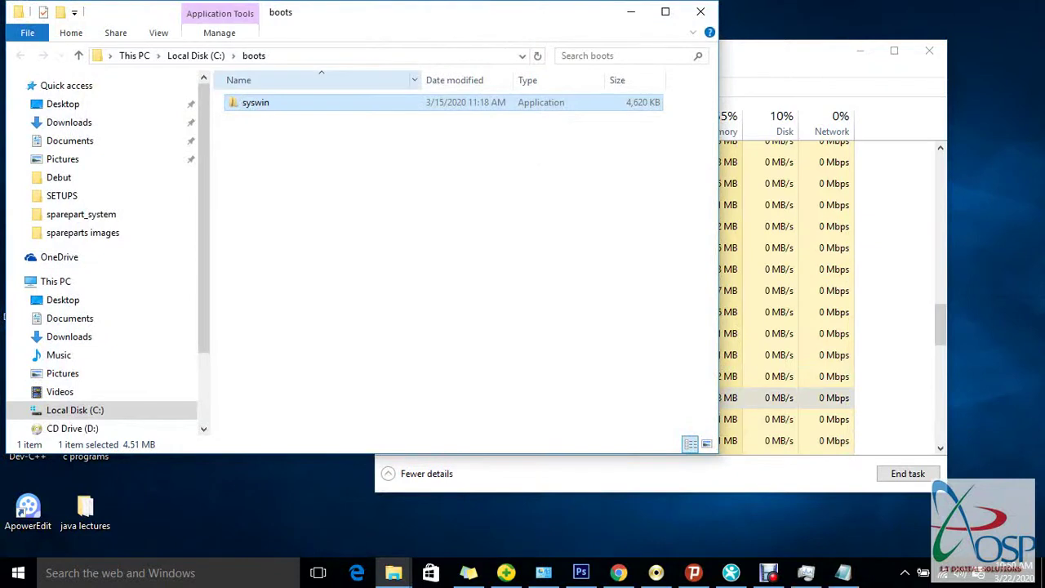
- Show hidden items on Local Disk (C:) and open the boots folder
{"action": "left_click", "coordinate": [196, 55]}
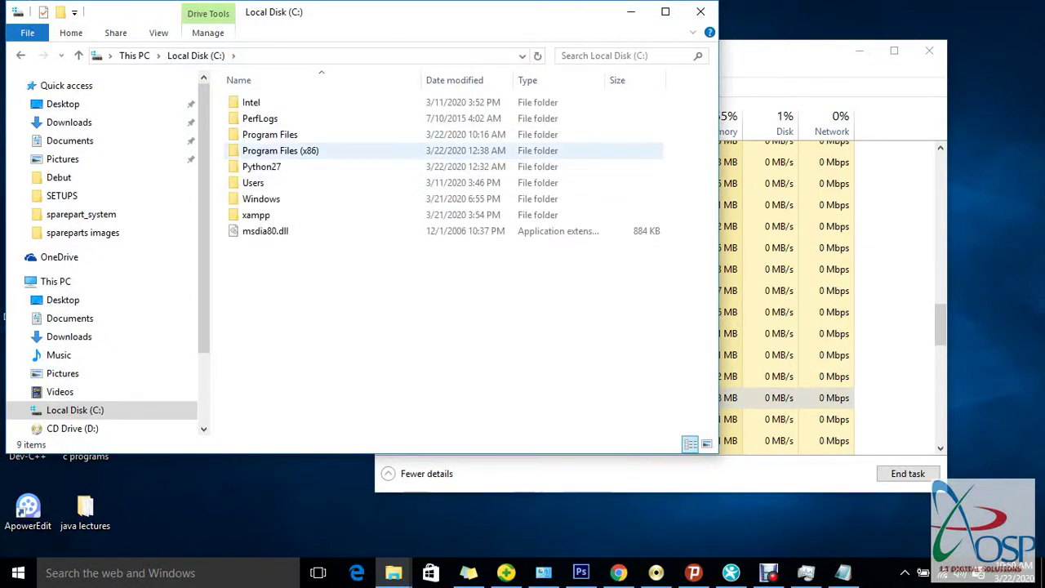
{"action": "left_click", "coordinate": [21, 55]}
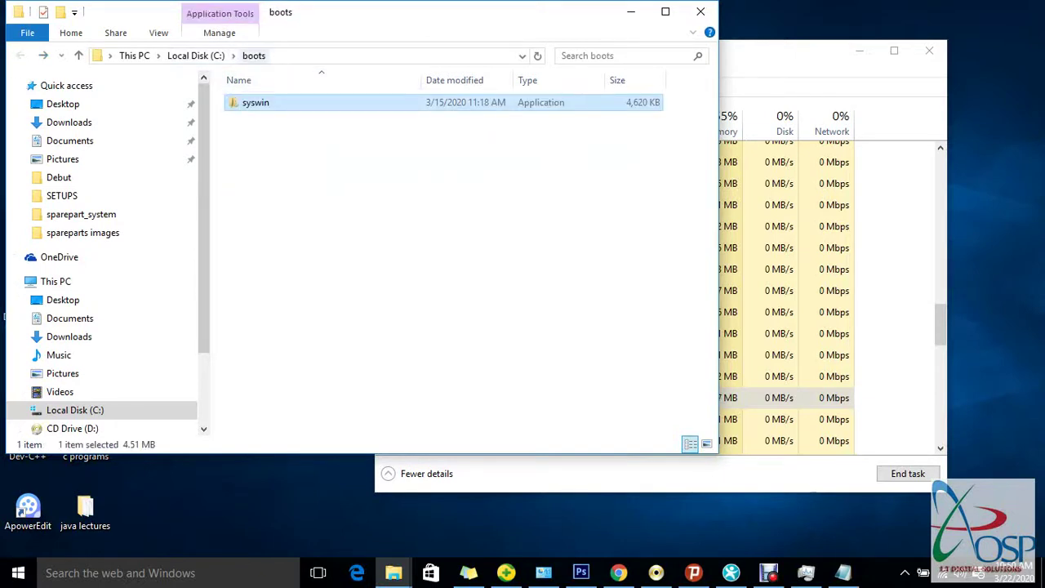
{"action": "left_click", "coordinate": [196, 56]}
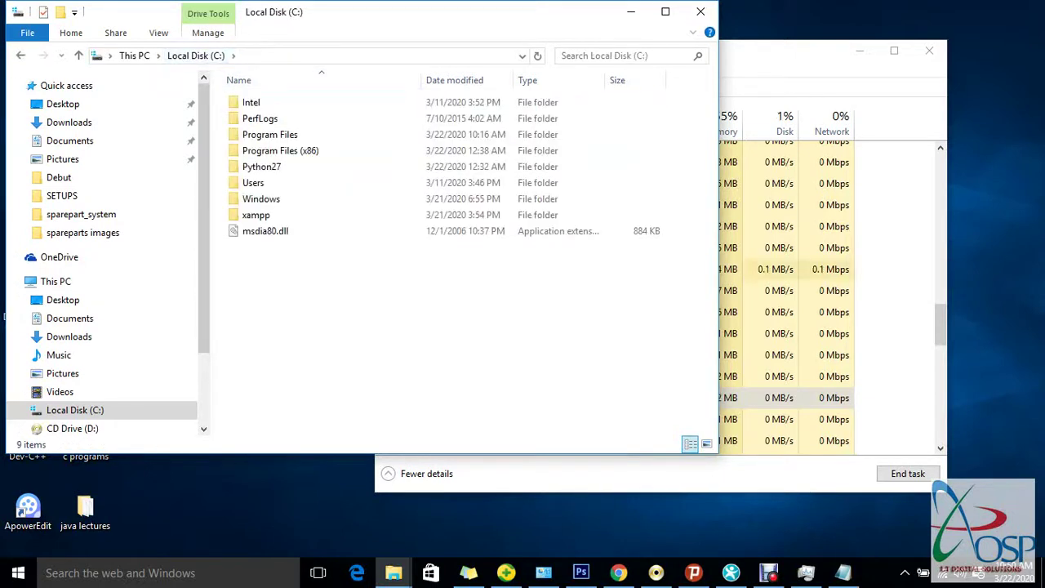
{"action": "left_click", "coordinate": [158, 32]}
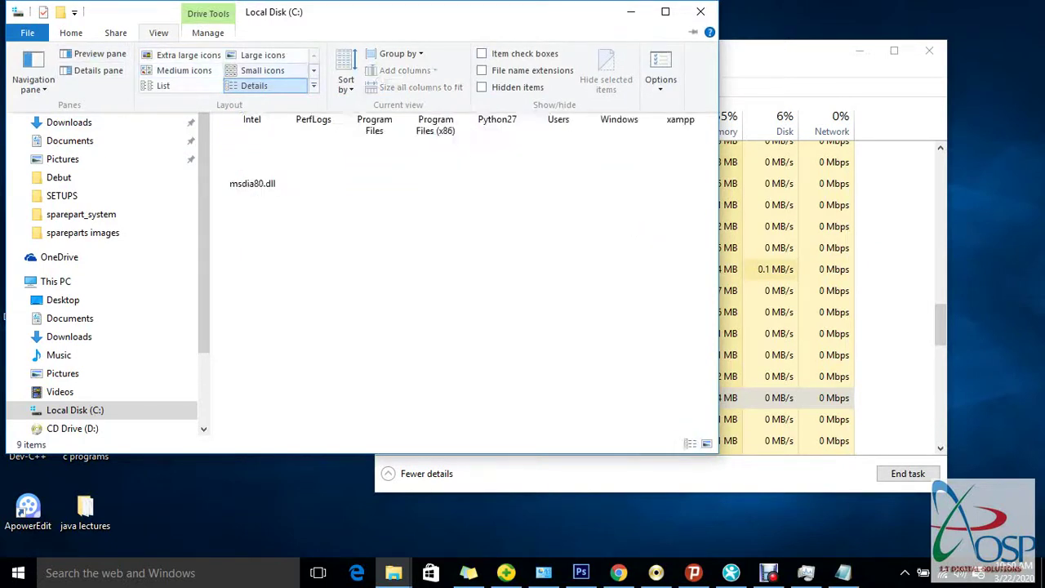
{"action": "left_click", "coordinate": [482, 87]}
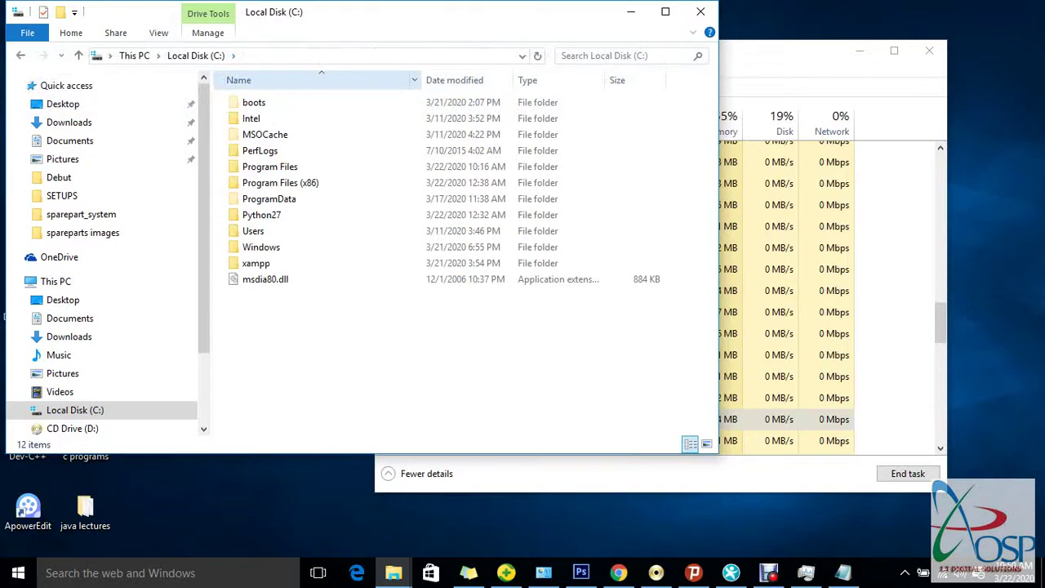
{"action": "double_click", "coordinate": [253, 102]}
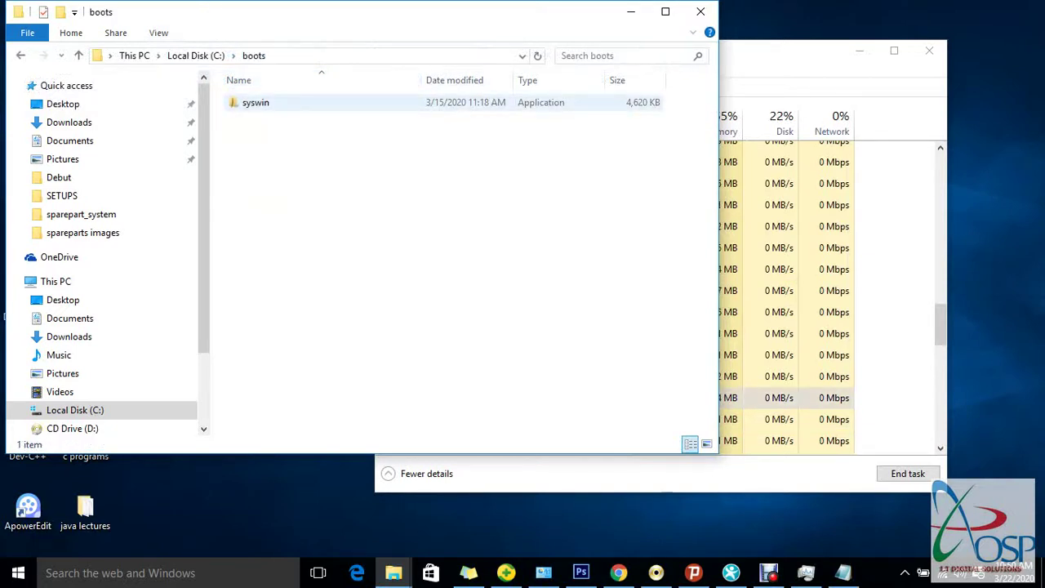
- Try to delete the syswin application from the boots folder
{"action": "left_click", "coordinate": [255, 102]}
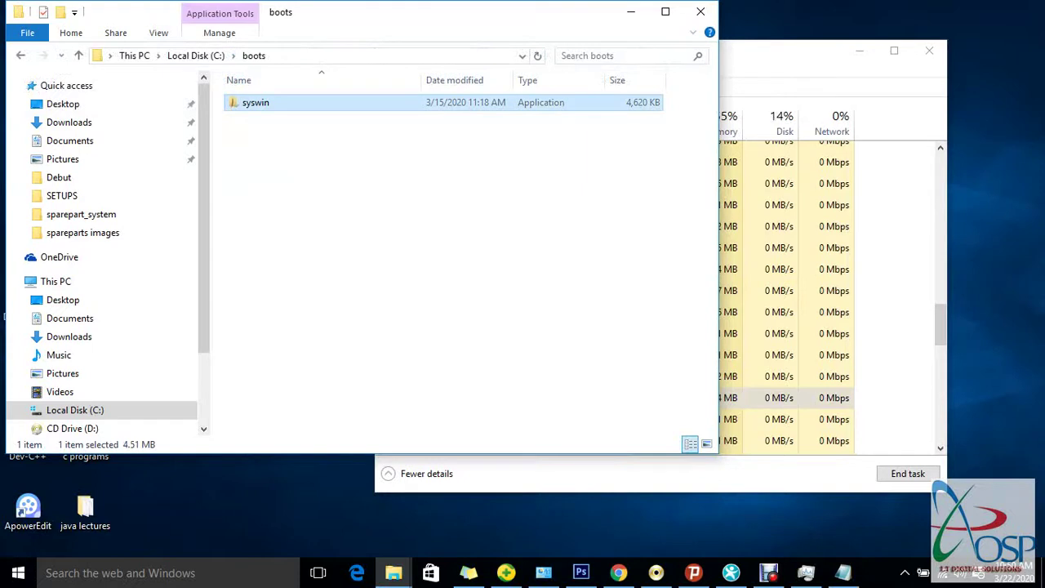
{"action": "right_click", "coordinate": [344, 102]}
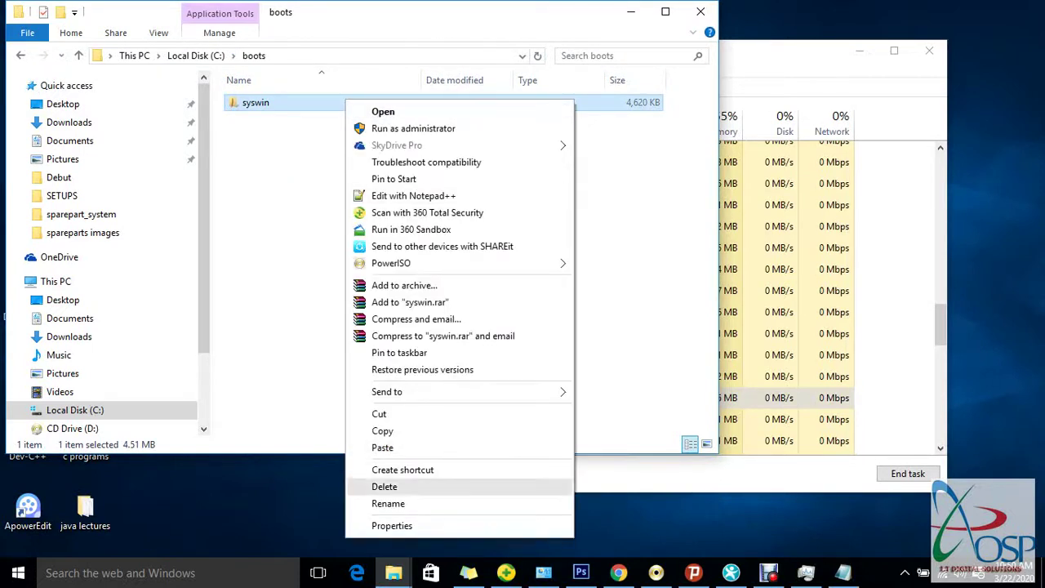
{"action": "left_click", "coordinate": [383, 486]}
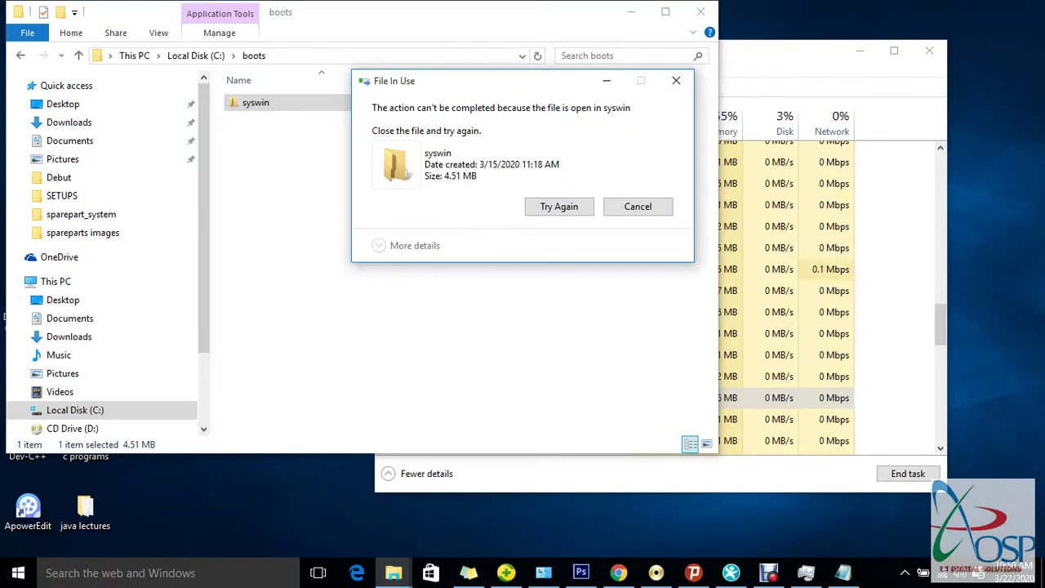
{"action": "left_click", "coordinate": [637, 206]}
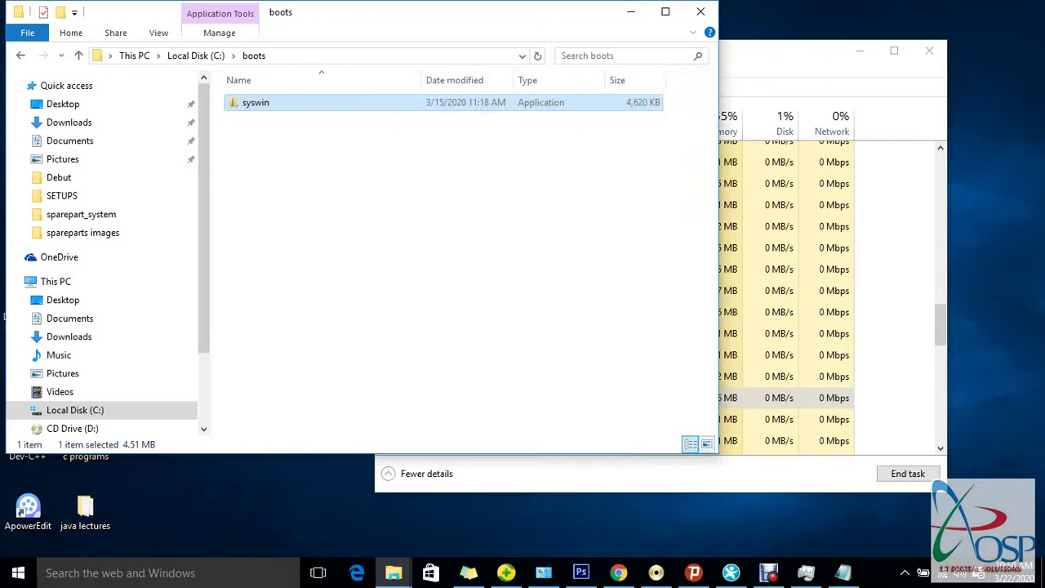
- Shrink the boots folder window to uncover Task Manager and end the syswin (32 bit) task
{"action": "left_click_drag", "start_coordinate": [717, 453], "coordinate": [390, 336]}
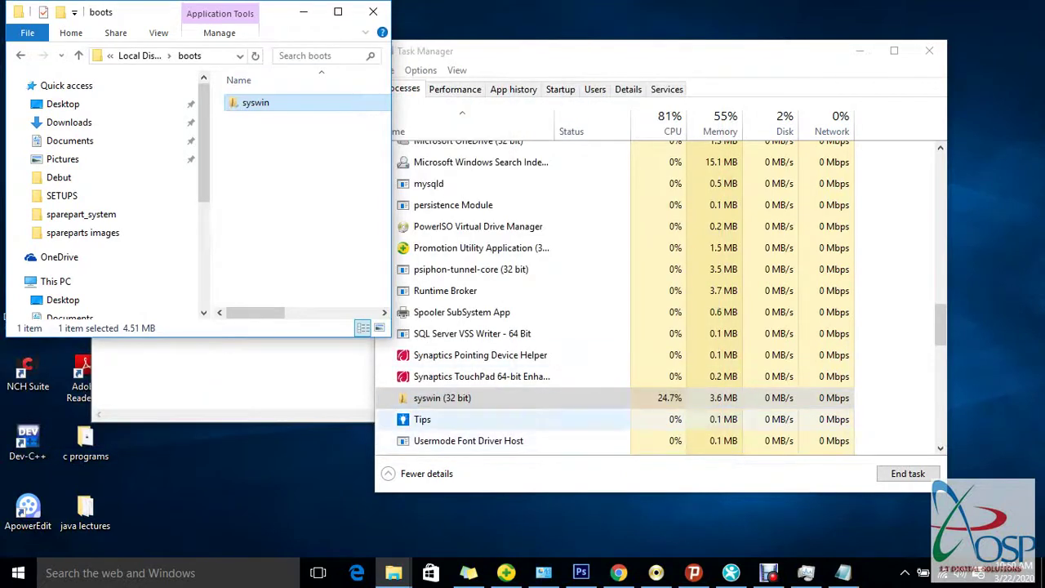
{"action": "right_click", "coordinate": [447, 397]}
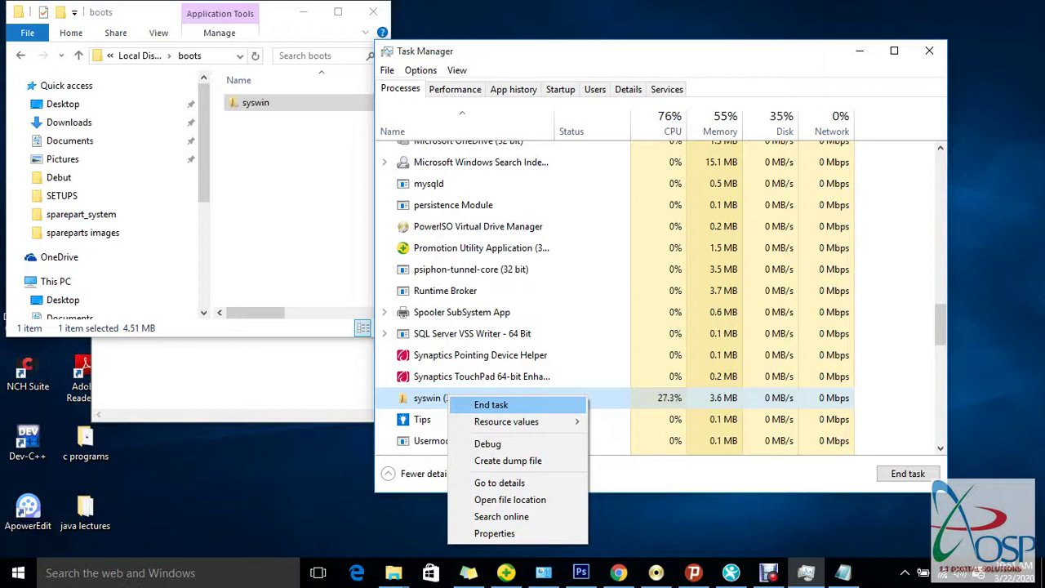
{"action": "left_click", "coordinate": [486, 404]}
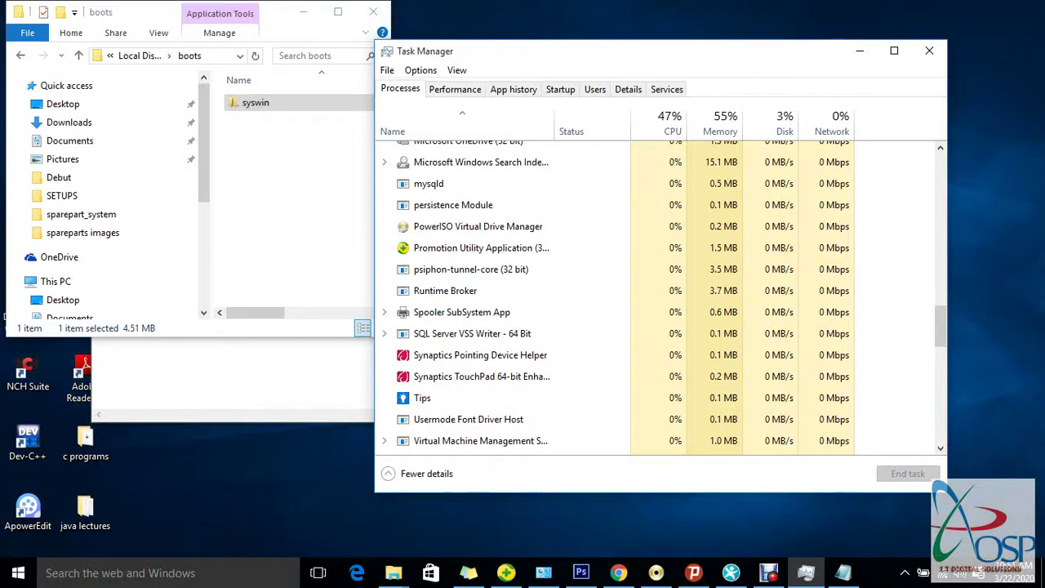
- Widen the boots folder window, delete the syswin application from it and close the folder
{"action": "left_click", "coordinate": [297, 204]}
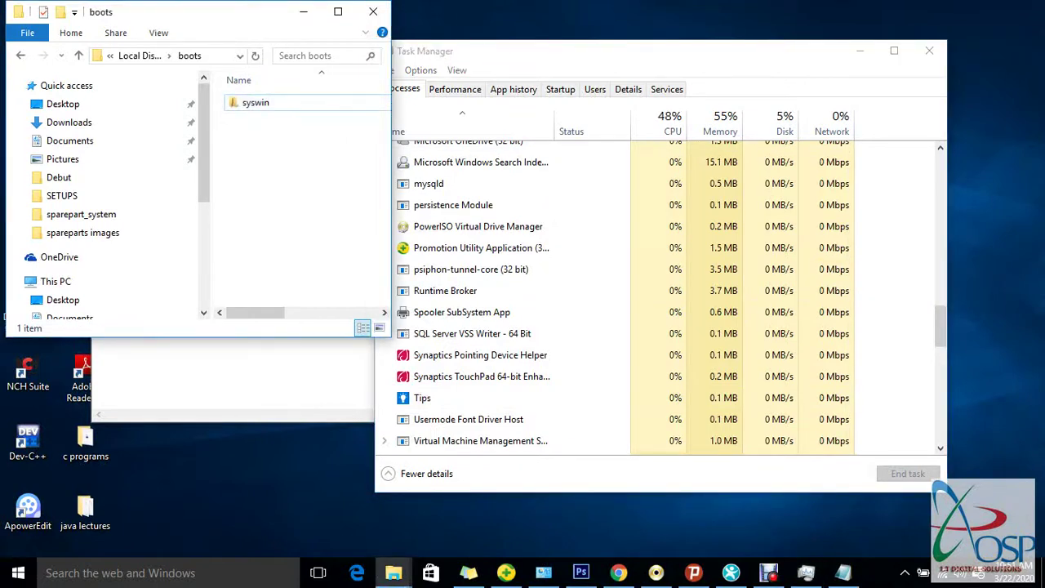
{"action": "left_click_drag", "start_coordinate": [390, 106], "coordinate": [657, 106]}
{"action": "right_click", "coordinate": [354, 103]}
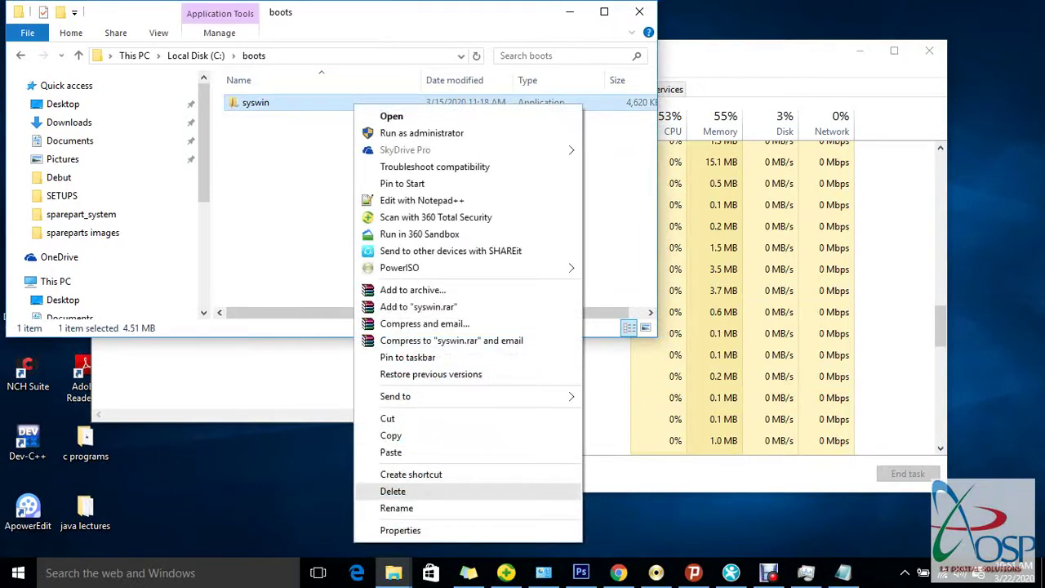
{"action": "left_click", "coordinate": [393, 491]}
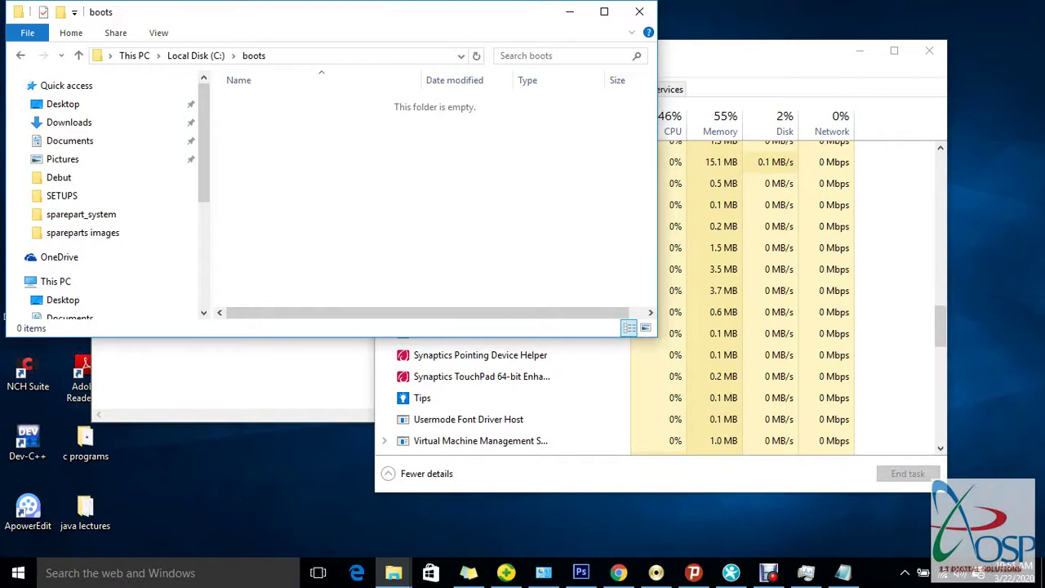
{"action": "left_click", "coordinate": [639, 12]}
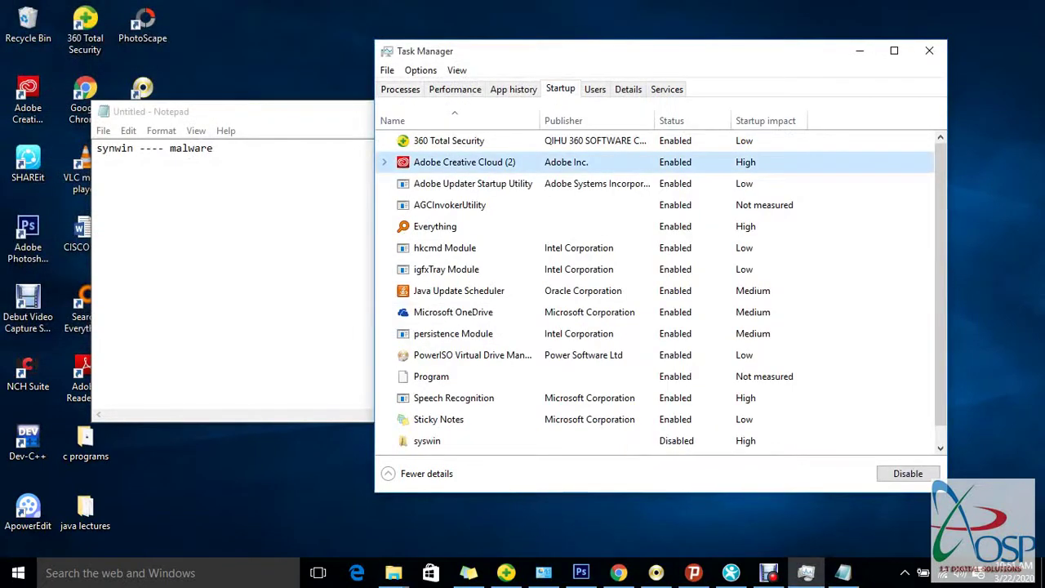
- Select syswin among Task Manager's startup programs and try to open its file location
{"action": "key", "text": "s"}
{"action": "key", "text": "s"}
{"action": "key", "text": "s"}
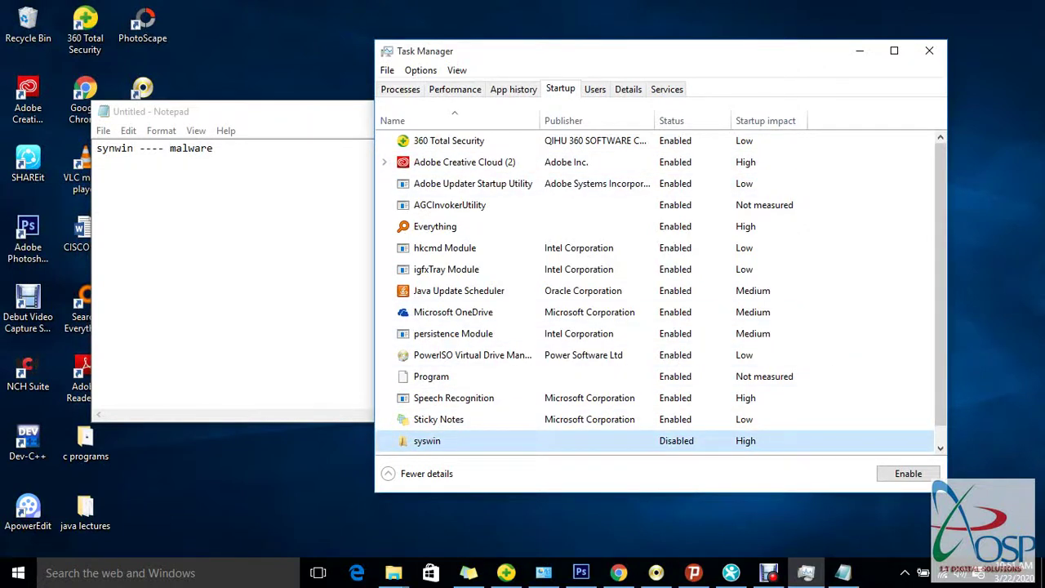
{"action": "right_click", "coordinate": [441, 442]}
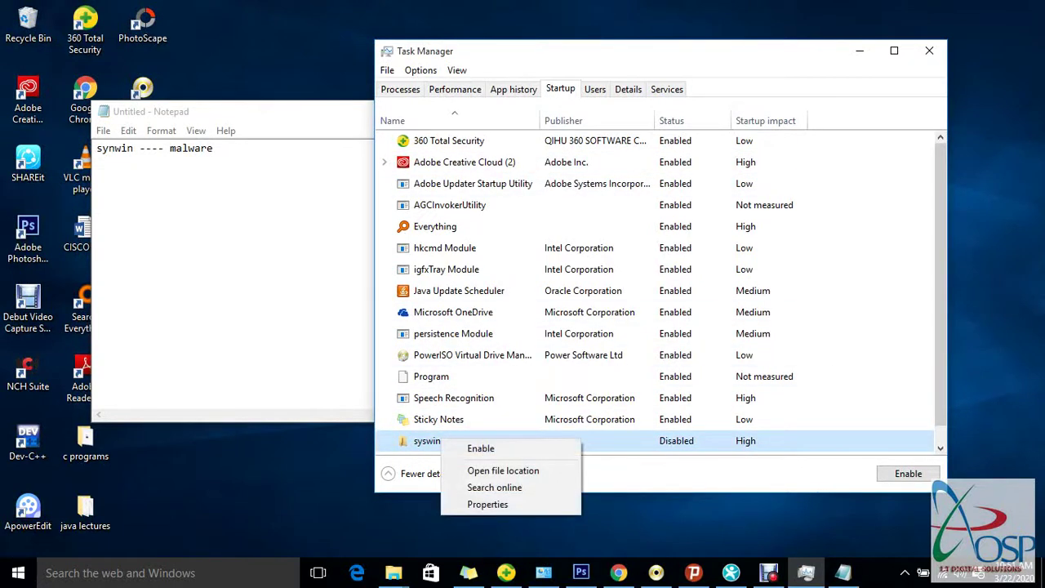
{"action": "left_click", "coordinate": [502, 470]}
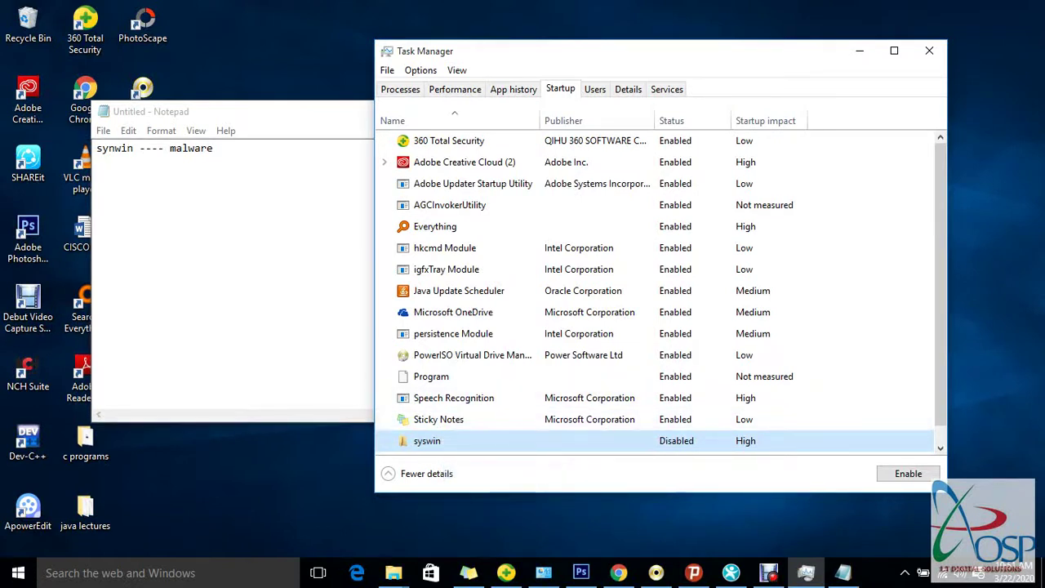
{"action": "right_click", "coordinate": [423, 442]}
{"action": "left_click", "coordinate": [484, 473]}
- Search online for the syswin startup entry and read the removal steps in the article "How to remove syswin virus that corrupts exe files to 0kb"
{"action": "right_click", "coordinate": [420, 441]}
{"action": "left_click", "coordinate": [473, 488]}
{"action": "scroll", "coordinate": [572, 383], "scroll_direction": "down", "scroll_amount": 1}
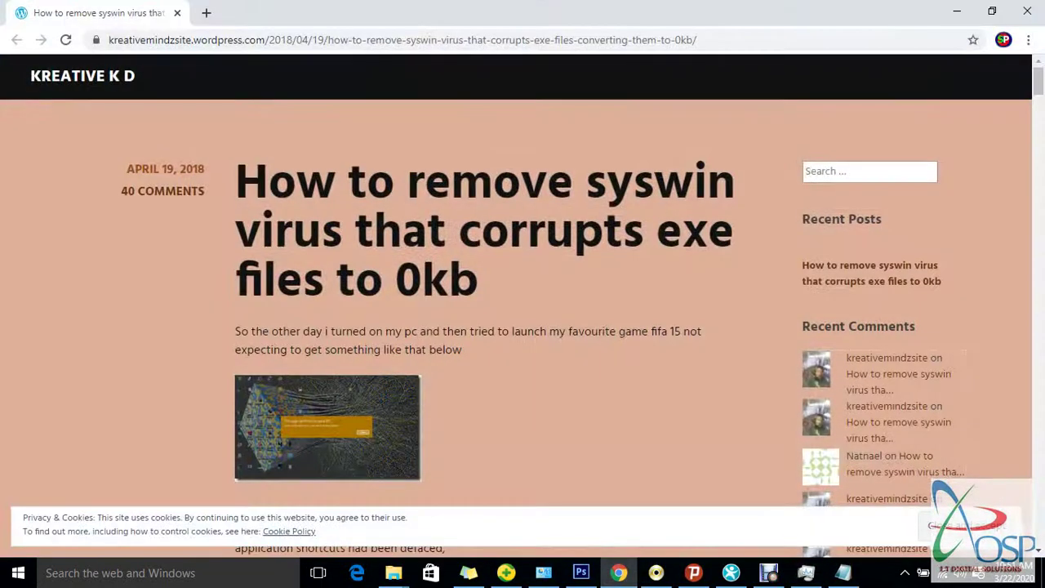
{"action": "scroll", "coordinate": [490, 327], "scroll_direction": "down", "scroll_amount": 3}
{"action": "scroll", "coordinate": [489, 327], "scroll_direction": "up", "scroll_amount": 4}
{"action": "left_click_drag", "start_coordinate": [236, 181], "coordinate": [457, 232]}
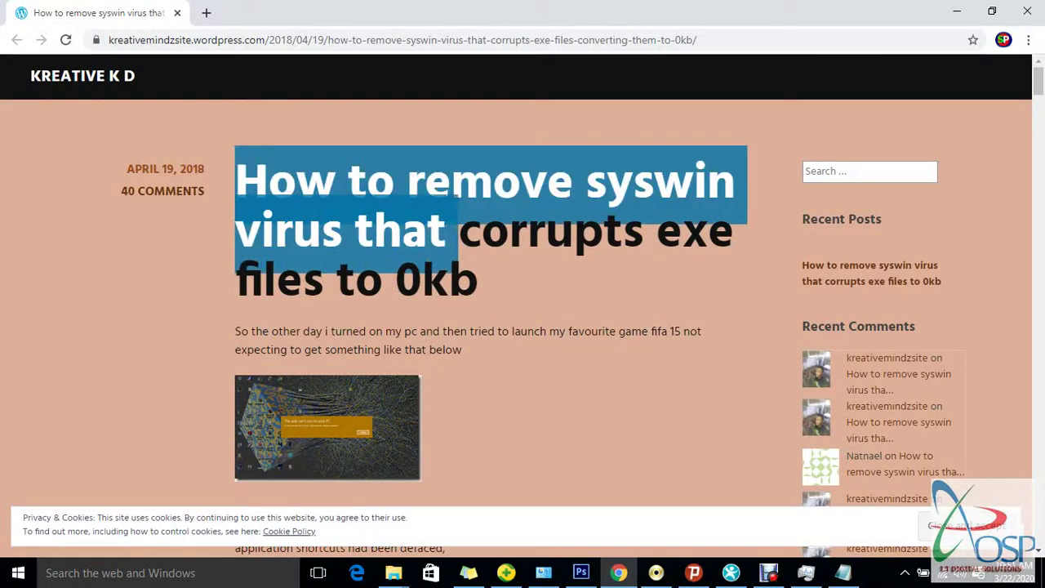
{"action": "scroll", "coordinate": [490, 327], "scroll_direction": "down", "scroll_amount": 1}
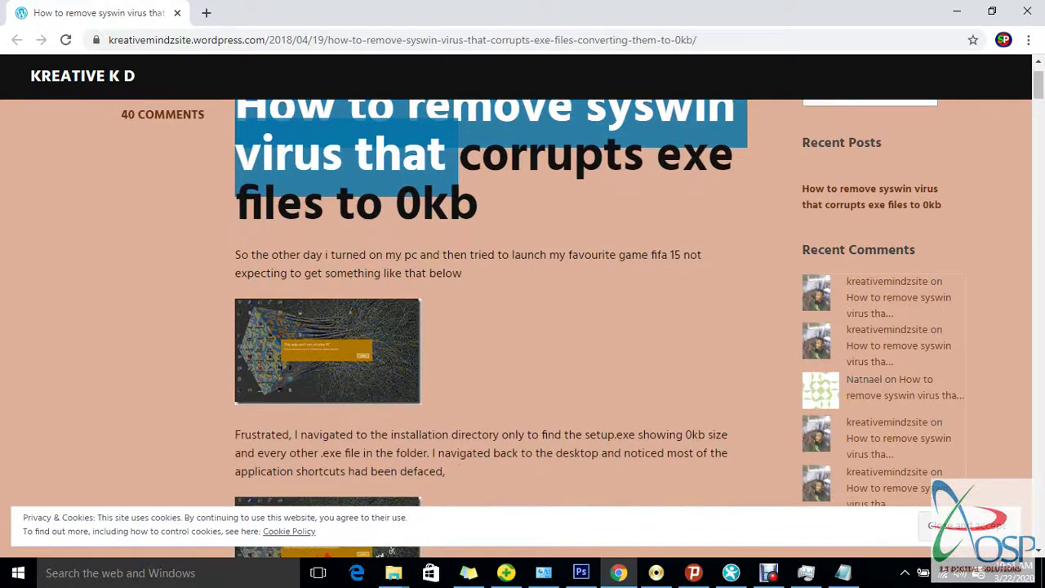
{"action": "scroll", "coordinate": [490, 326], "scroll_direction": "up", "scroll_amount": 1}
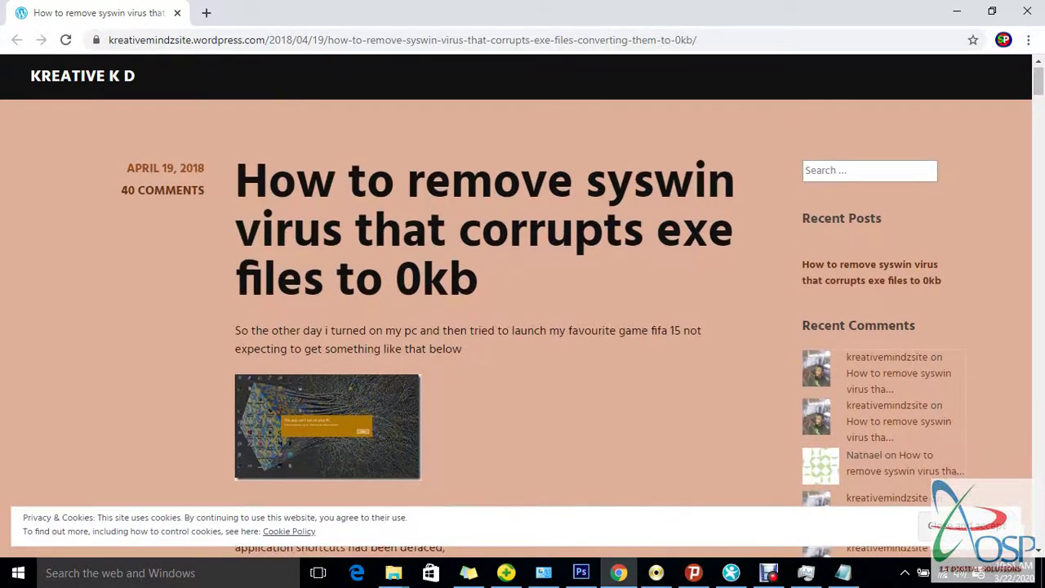
{"action": "scroll", "coordinate": [490, 327], "scroll_direction": "down", "scroll_amount": 3}
{"action": "scroll", "coordinate": [490, 327], "scroll_direction": "down", "scroll_amount": 2}
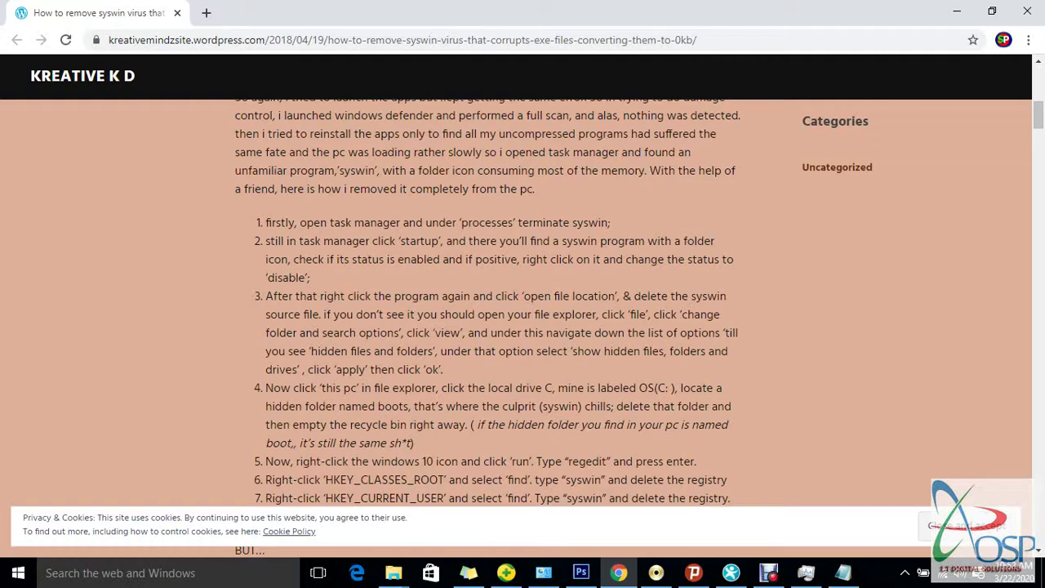
{"action": "scroll", "coordinate": [523, 327], "scroll_direction": "down", "scroll_amount": 2}
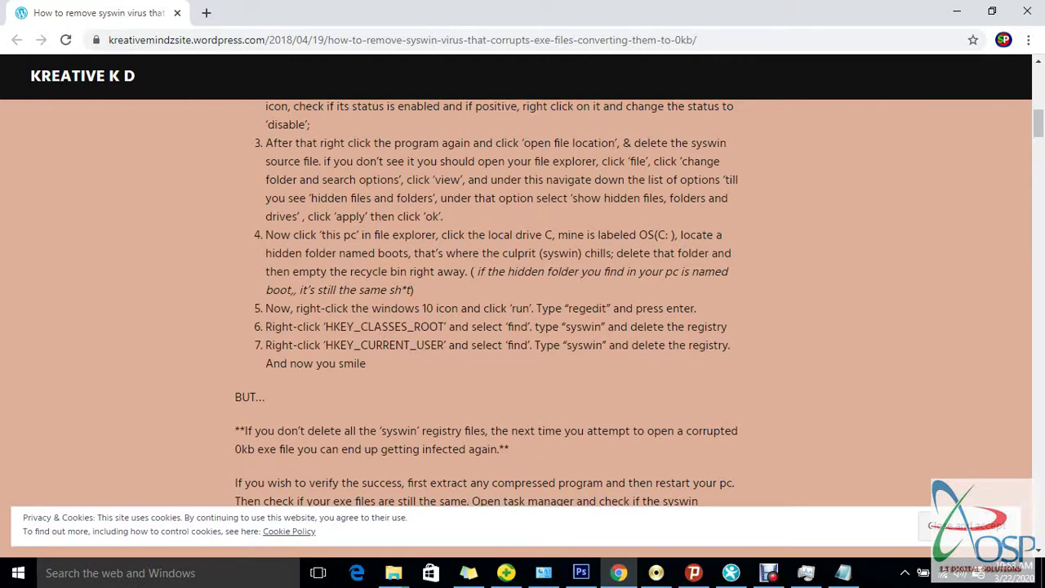
- Launch the Registry Editor by running regedit
{"action": "key", "text": "super+r"}
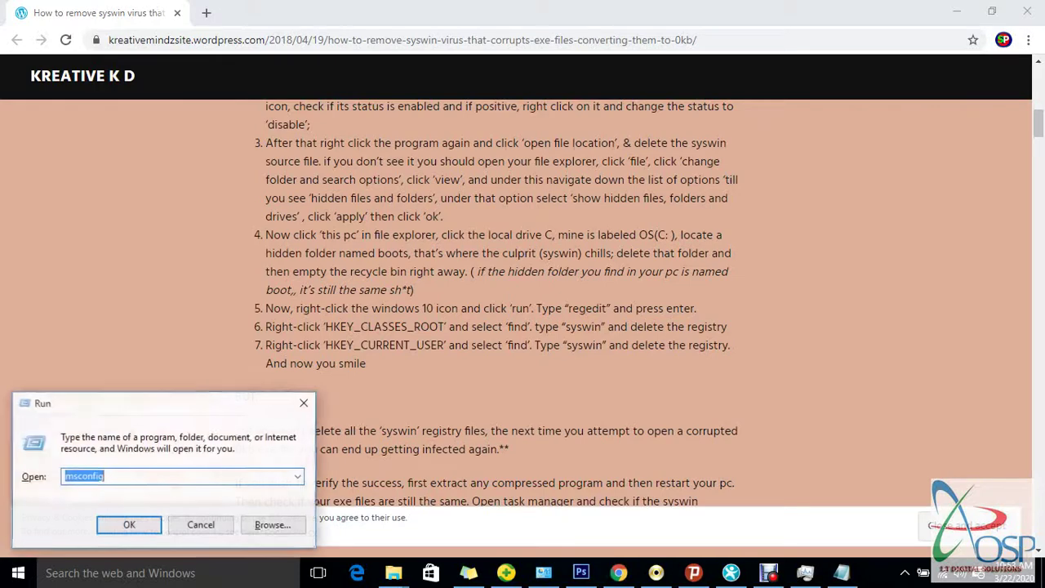
{"action": "type", "text": "run"}
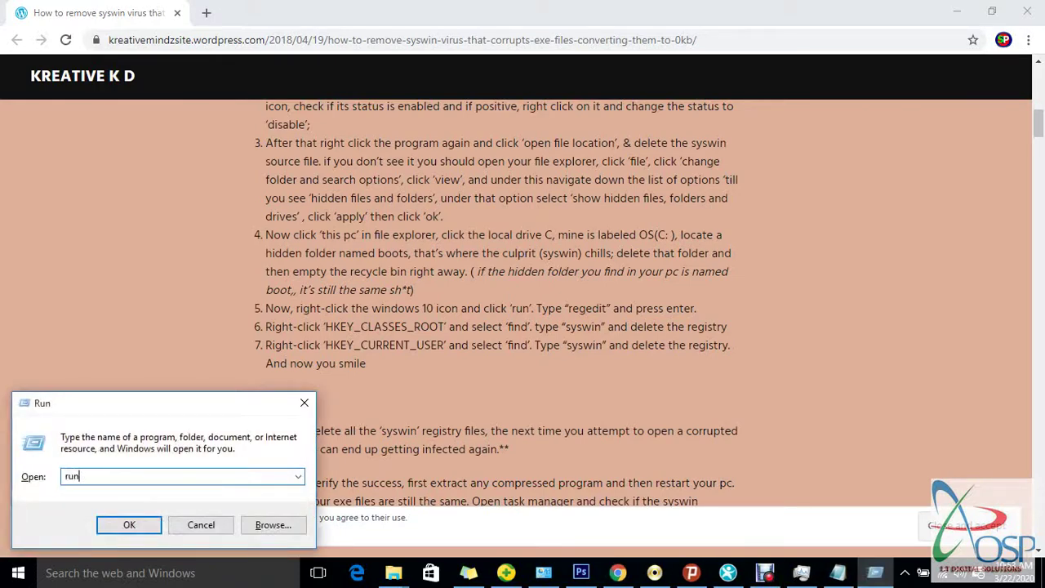
{"action": "key", "text": "Return"}
{"action": "key", "text": "Return"}
{"action": "type", "text": "regedit"}
{"action": "key", "text": "Return"}
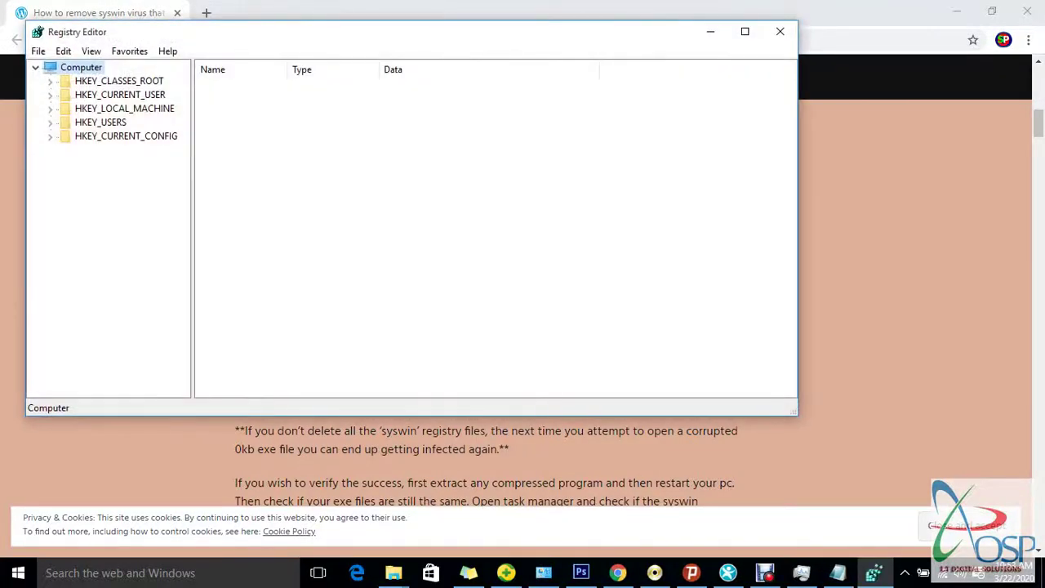
- Arrange the Registry Editor so the article's numbered steps stay readable, with a wider key tree, and select HKEY_CLASSES_ROOT
{"action": "left_click_drag", "start_coordinate": [408, 36], "coordinate": [688, 395]}
{"action": "left_click_drag", "start_coordinate": [481, 490], "coordinate": [542, 490]}
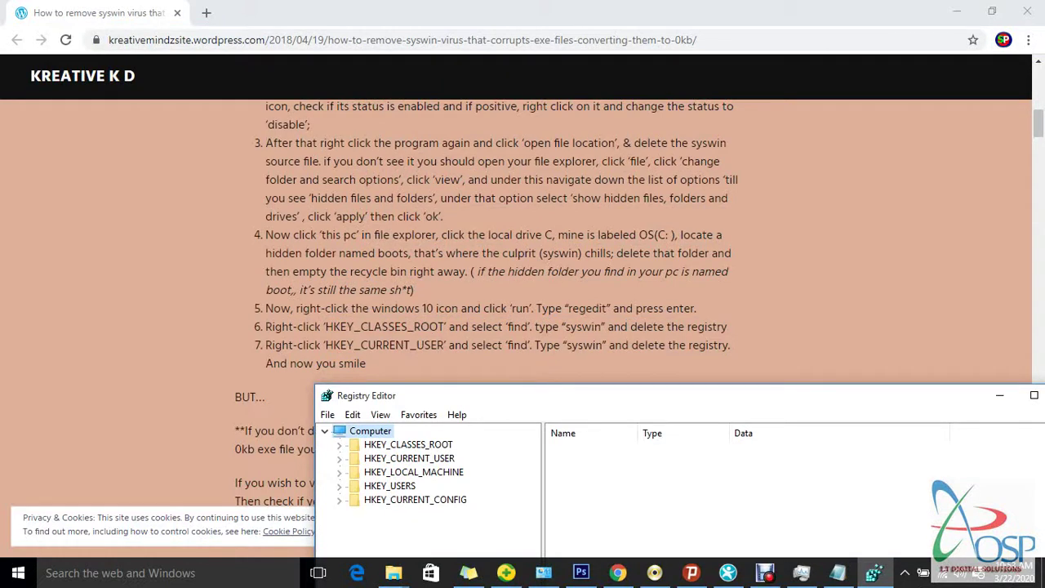
{"action": "left_click", "coordinate": [407, 444]}
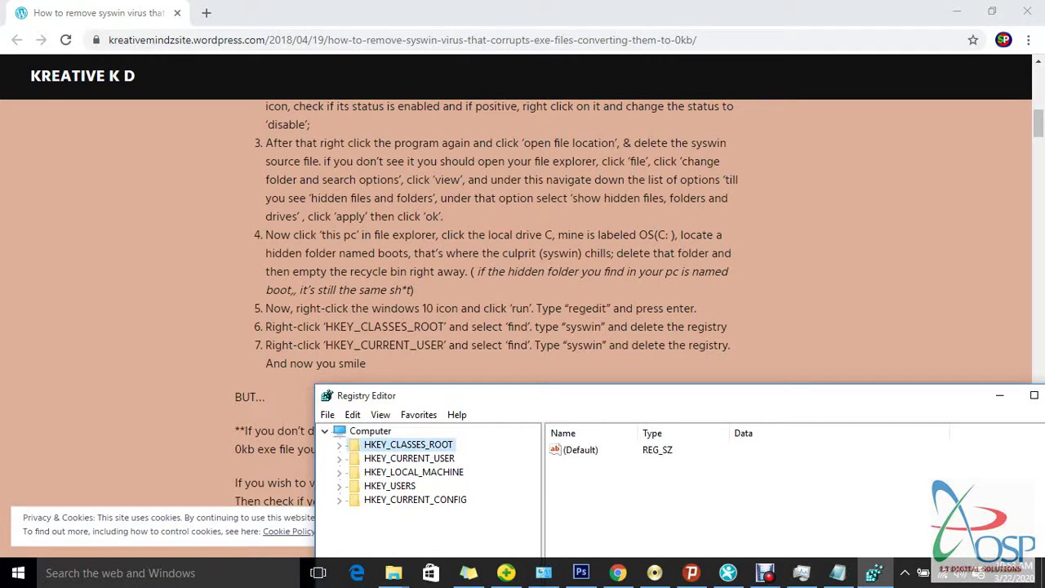
- Search HKEY_CLASSES_ROOT for syswin and reposition the Registry Editor so the MuiCache key and its values are fully in view
{"action": "right_click", "coordinate": [416, 446]}
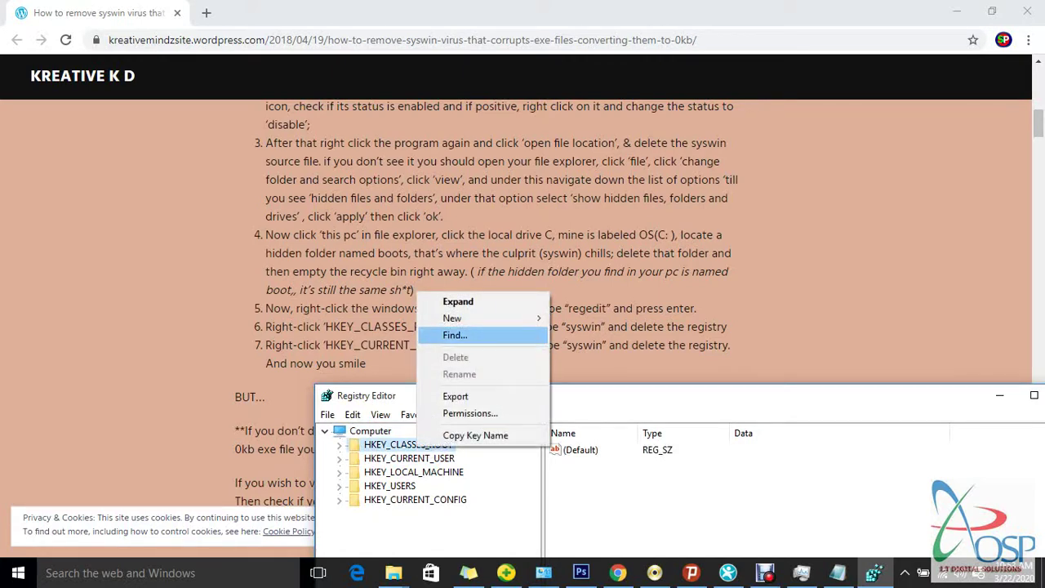
{"action": "left_click", "coordinate": [457, 335]}
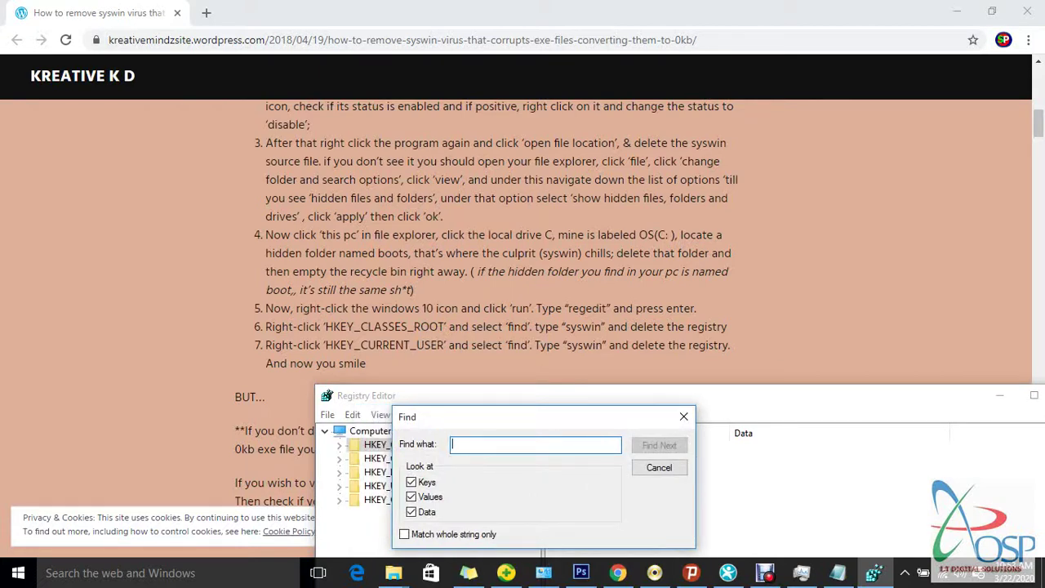
{"action": "type", "text": "syswin"}
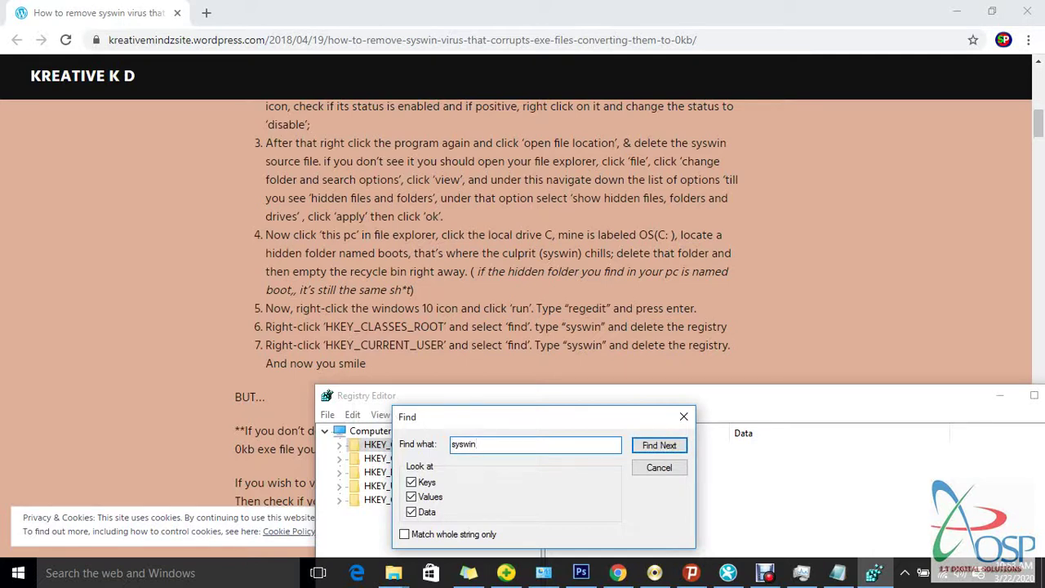
{"action": "key", "text": "Return"}
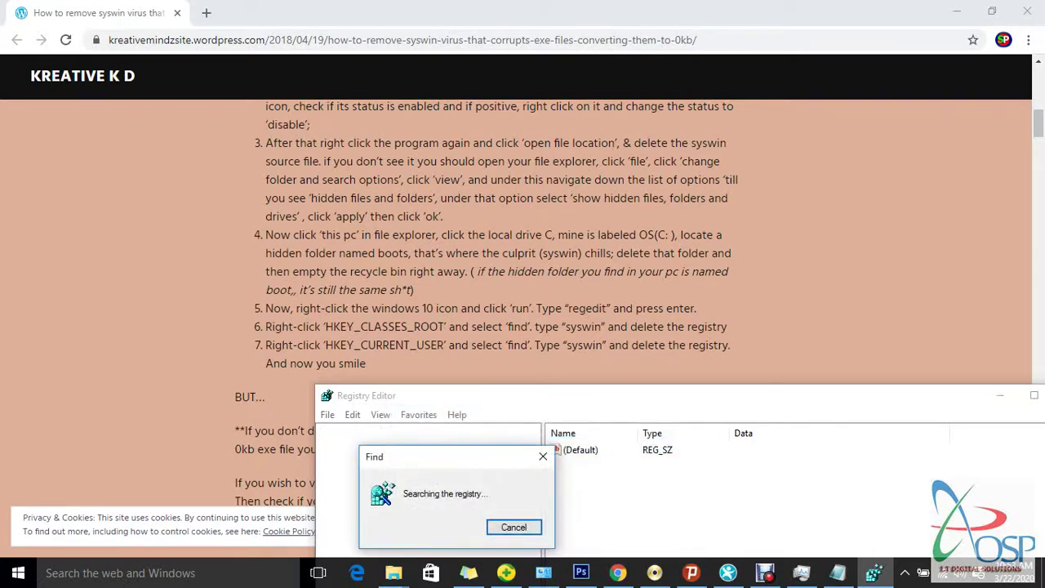
{"action": "left_click_drag", "start_coordinate": [653, 395], "coordinate": [637, 343]}
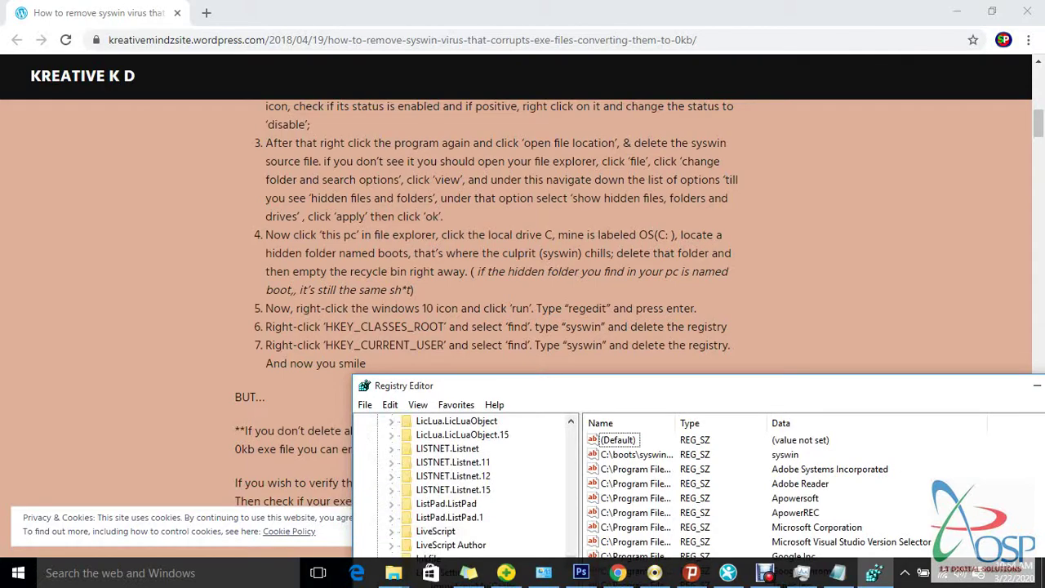
{"action": "left_click_drag", "start_coordinate": [694, 385], "coordinate": [578, 229]}
{"action": "left_click_drag", "start_coordinate": [455, 229], "coordinate": [423, 106]}
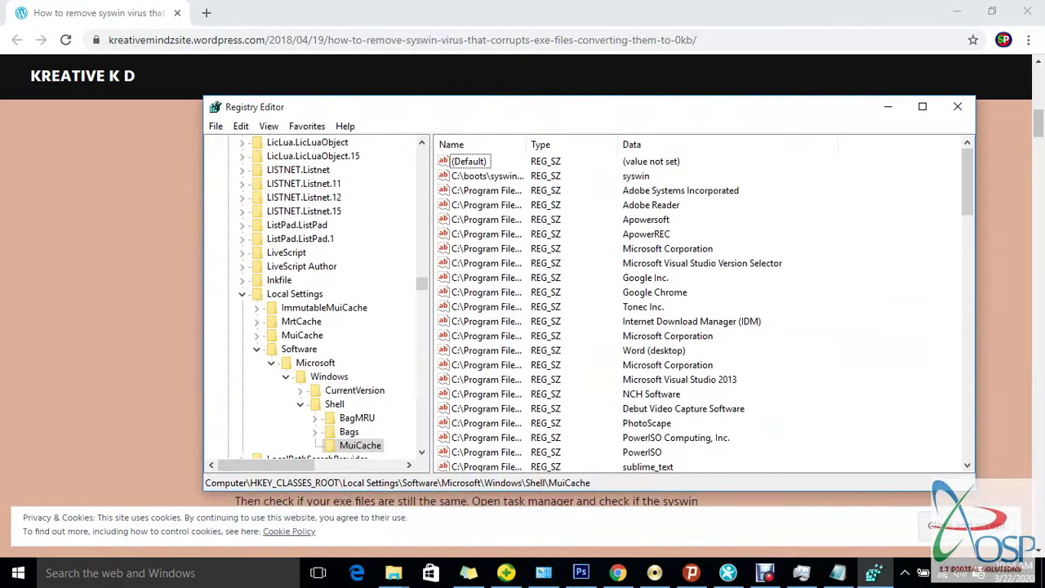
- Select all values in the MuiCache key from the C:\boots\syswin entry down, leaving out (Default) and LangID
{"action": "scroll", "coordinate": [710, 351], "scroll_direction": "down", "scroll_amount": 15}
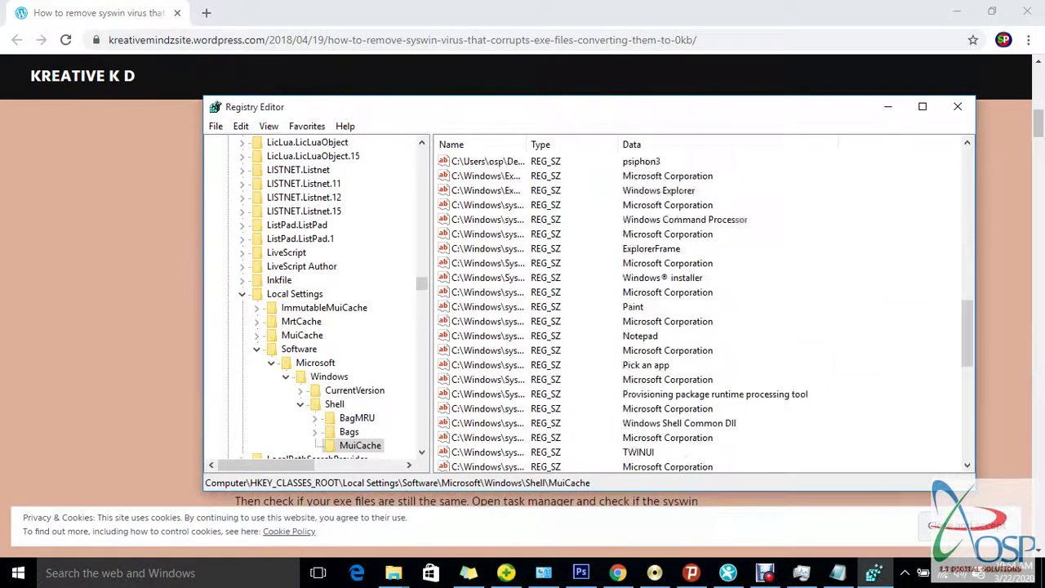
{"action": "scroll", "coordinate": [710, 353], "scroll_direction": "down", "scroll_amount": 4}
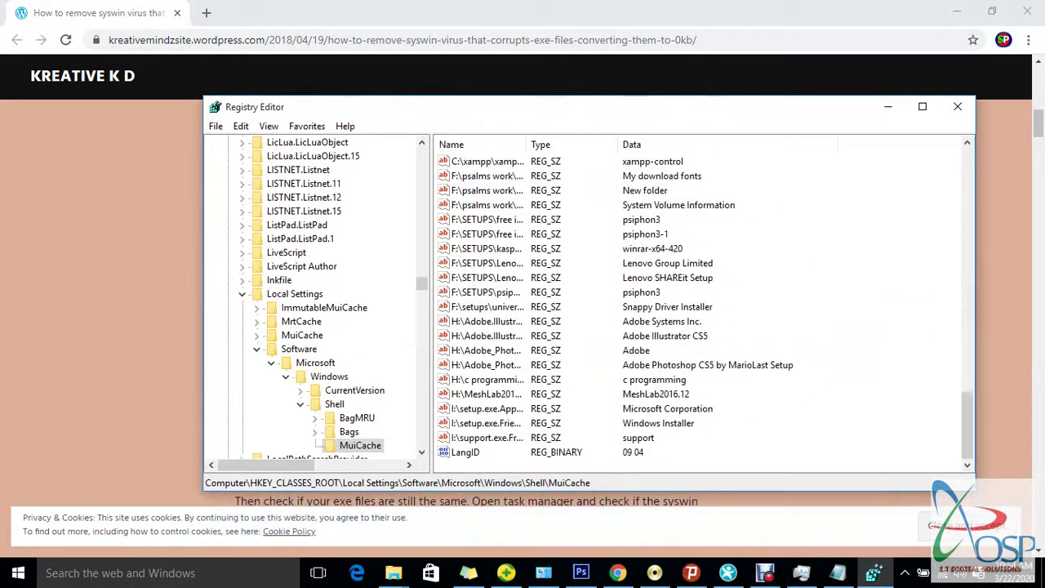
{"action": "left_click_drag", "start_coordinate": [491, 458], "coordinate": [483, 161]}
{"action": "left_click_drag", "start_coordinate": [490, 106], "coordinate": [102, 191]}
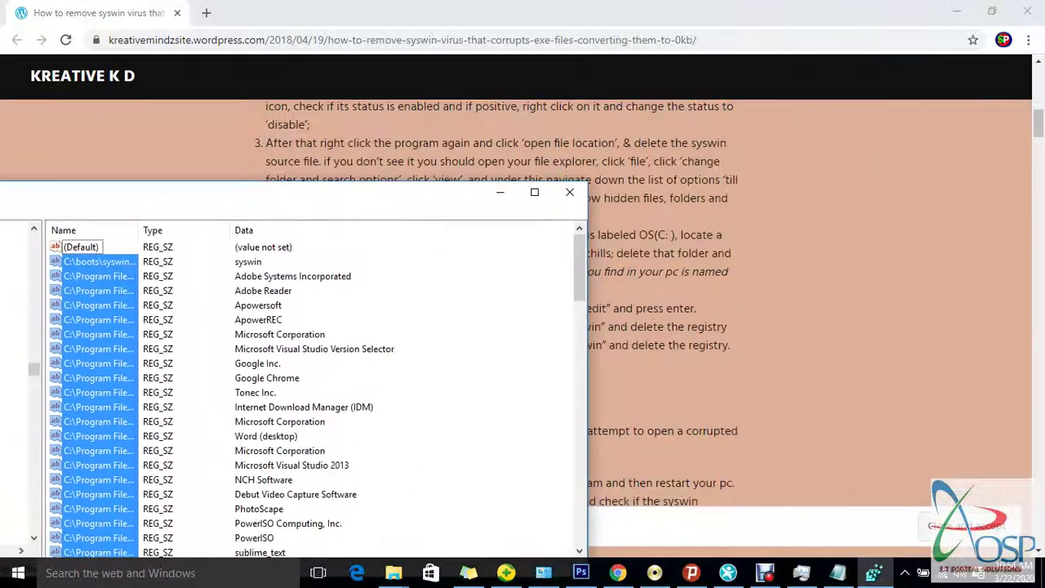
- Check the article's instructions on deleting the syswin registry entries and verifying the removal
{"action": "key", "text": "alt+Tab"}
{"action": "scroll", "coordinate": [486, 303], "scroll_direction": "down", "scroll_amount": 2}
{"action": "scroll", "coordinate": [486, 302], "scroll_direction": "up", "scroll_amount": 1}
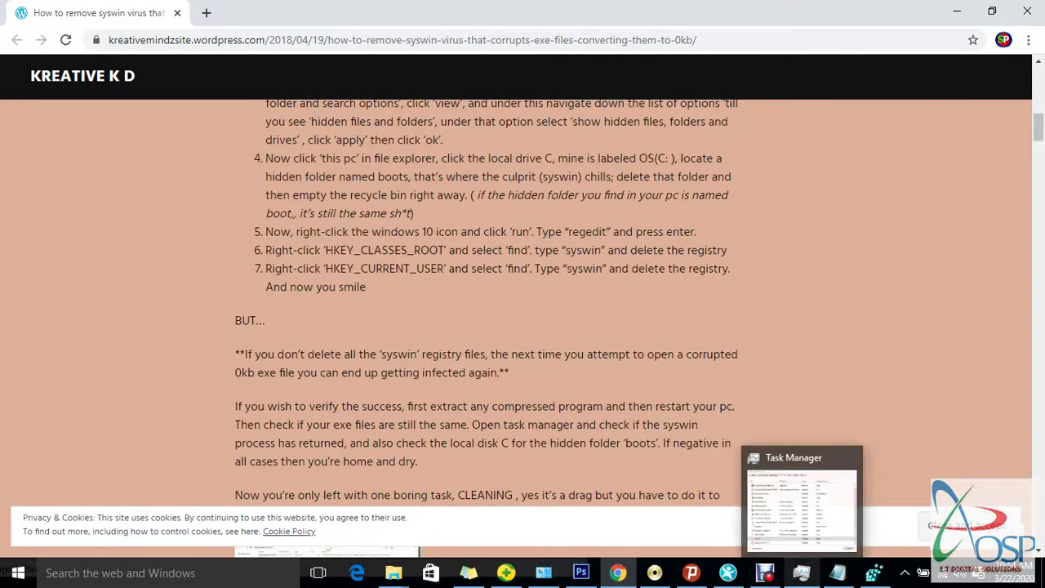
{"action": "mouse_move", "coordinate": [393, 573]}
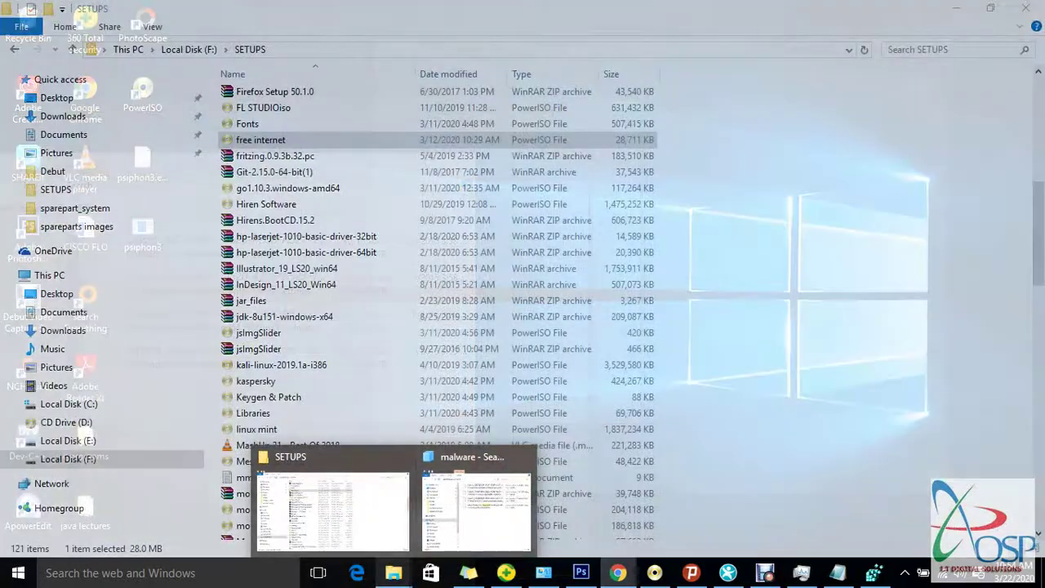
{"action": "mouse_move", "coordinate": [727, 573]}
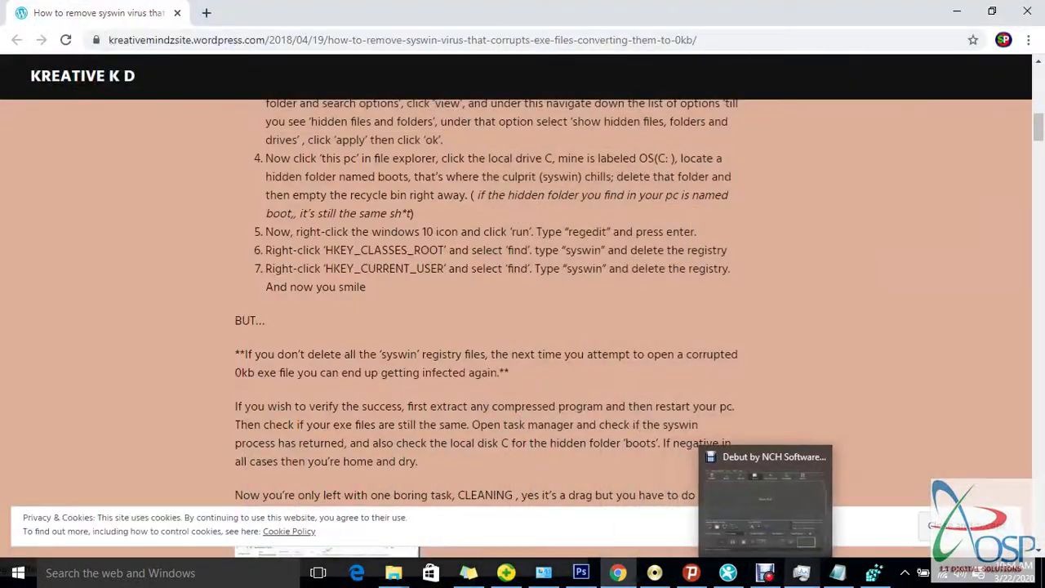
{"action": "mouse_move", "coordinate": [802, 502]}
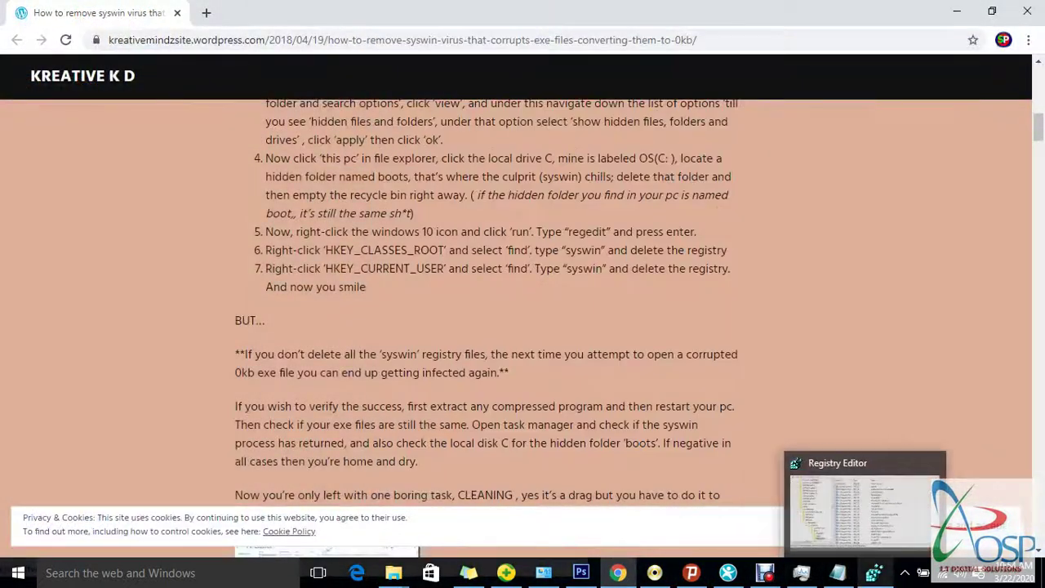
- Delete the selected MuiCache values, including the C:\boots\syswin entry, and close the Registry Editor
{"action": "left_click", "coordinate": [873, 573]}
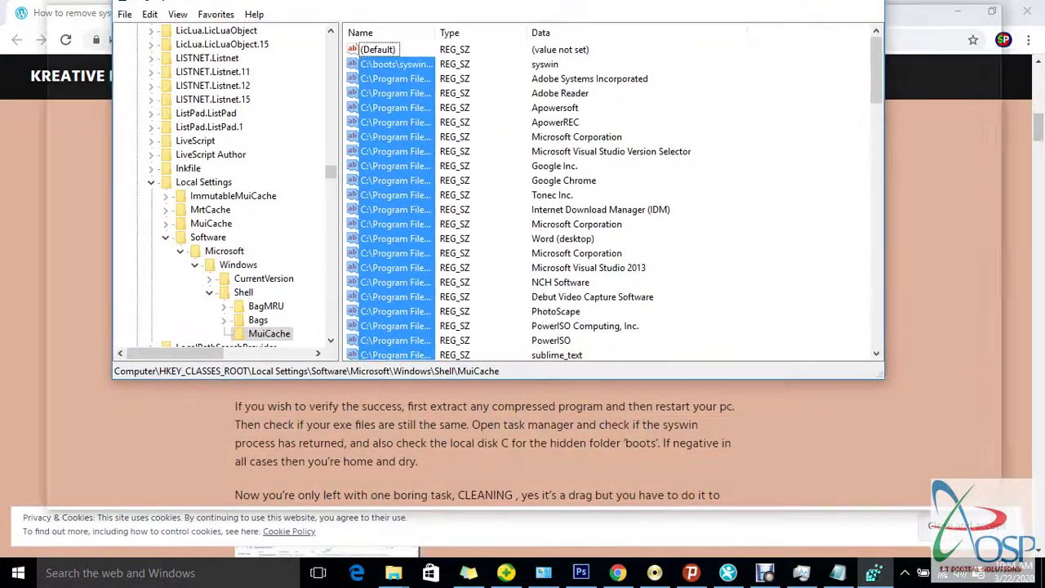
{"action": "left_click_drag", "start_coordinate": [539, 2], "coordinate": [538, 0]}
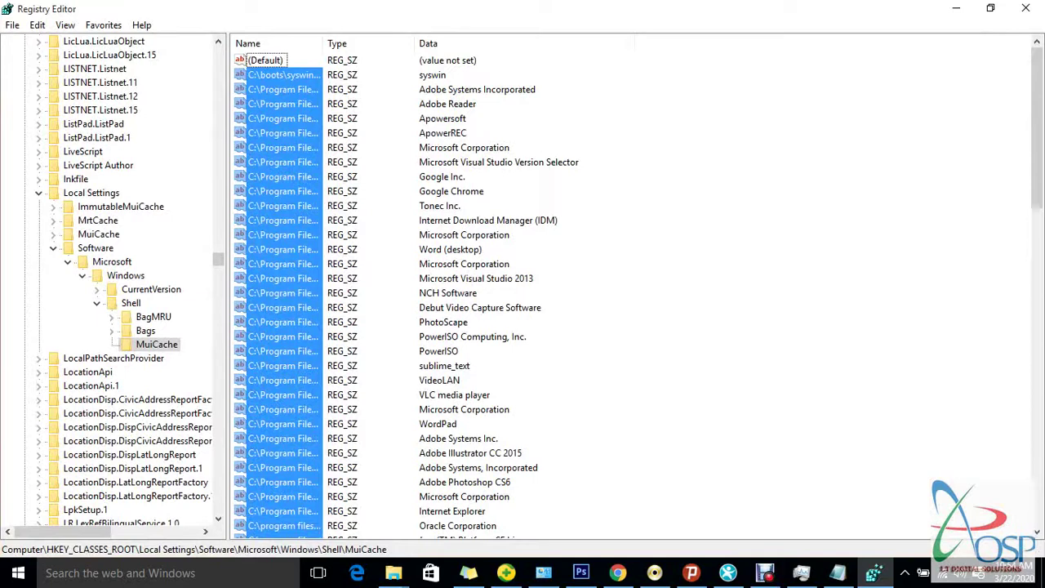
{"action": "scroll", "coordinate": [571, 294], "scroll_direction": "down", "scroll_amount": 1}
{"action": "scroll", "coordinate": [114, 282], "scroll_direction": "down", "scroll_amount": 4}
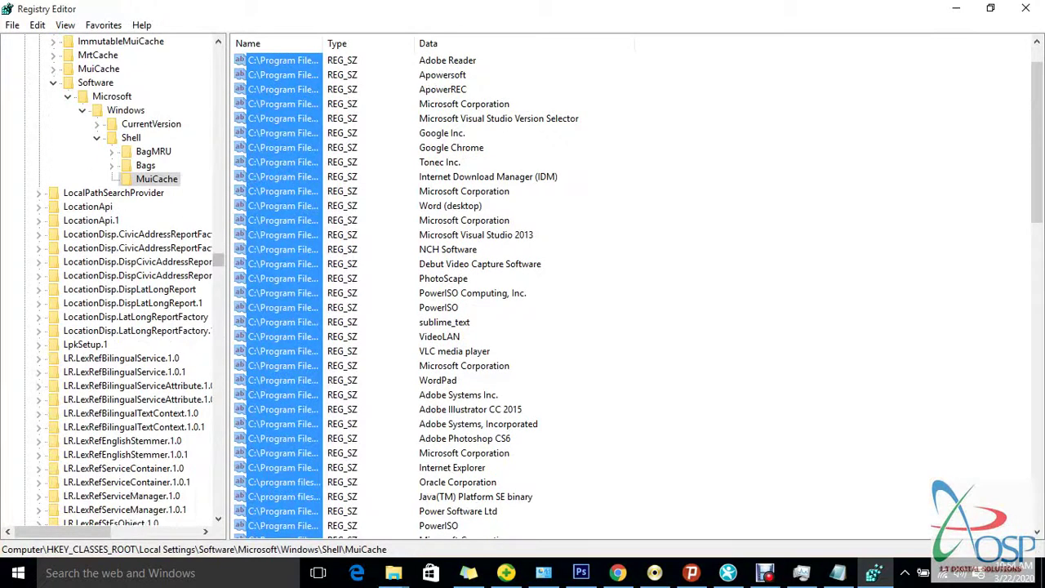
{"action": "scroll", "coordinate": [302, 299], "scroll_direction": "down", "scroll_amount": 1}
{"action": "scroll", "coordinate": [302, 299], "scroll_direction": "up", "scroll_amount": 2}
{"action": "right_click", "coordinate": [302, 298]}
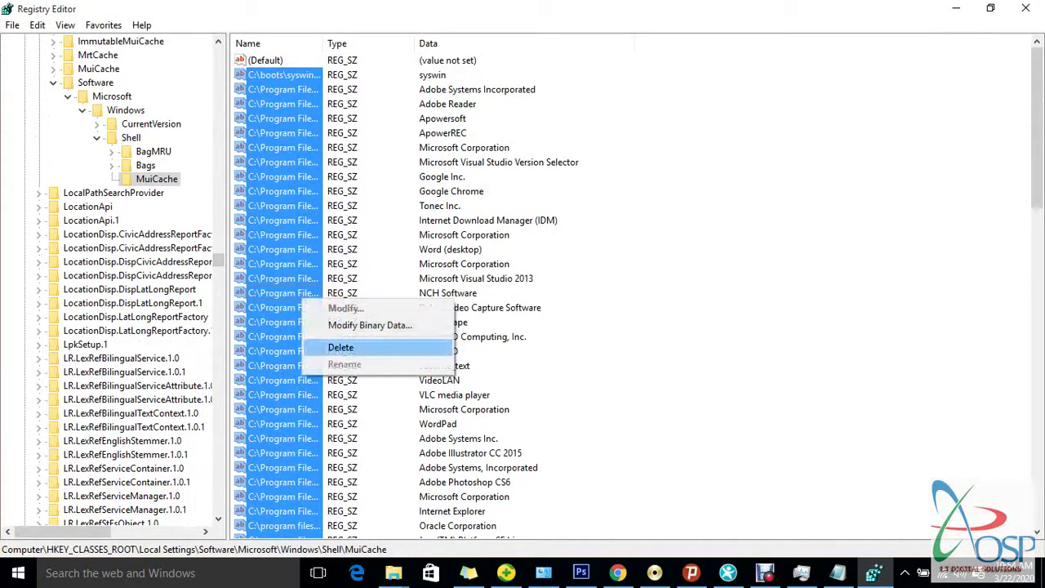
{"action": "left_click", "coordinate": [341, 347]}
{"action": "key", "text": "Return"}
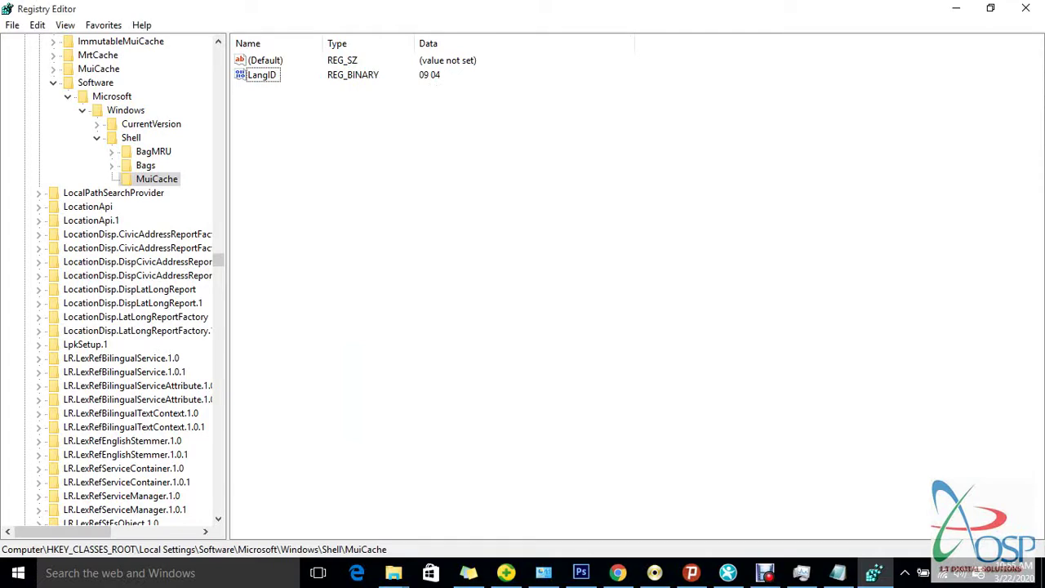
{"action": "left_click_drag", "start_coordinate": [522, 8], "coordinate": [547, 162]}
{"action": "left_click", "coordinate": [915, 163]}
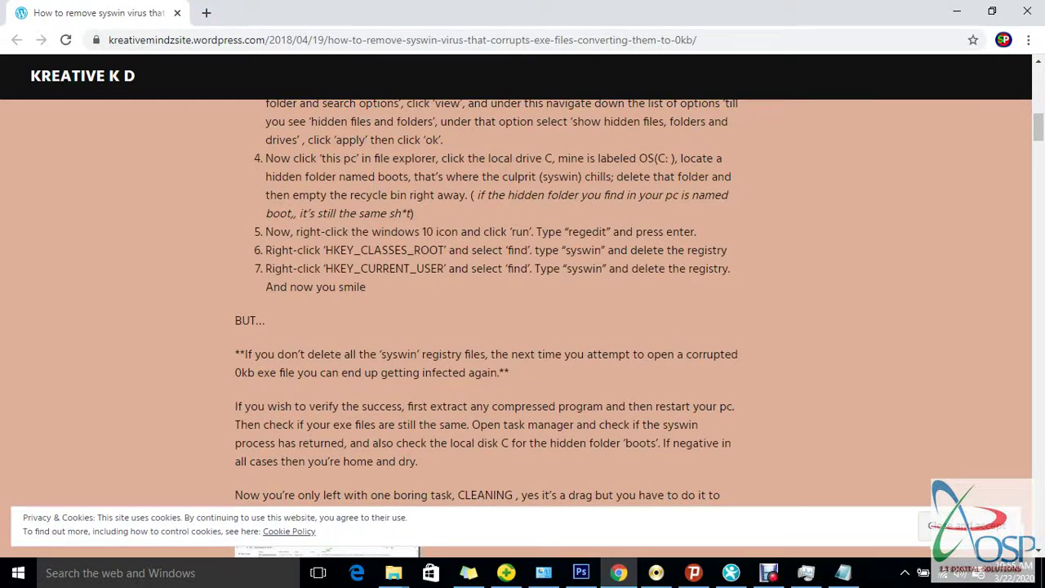
{"action": "mouse_move", "coordinate": [805, 572]}
{"action": "key", "text": "super+r"}
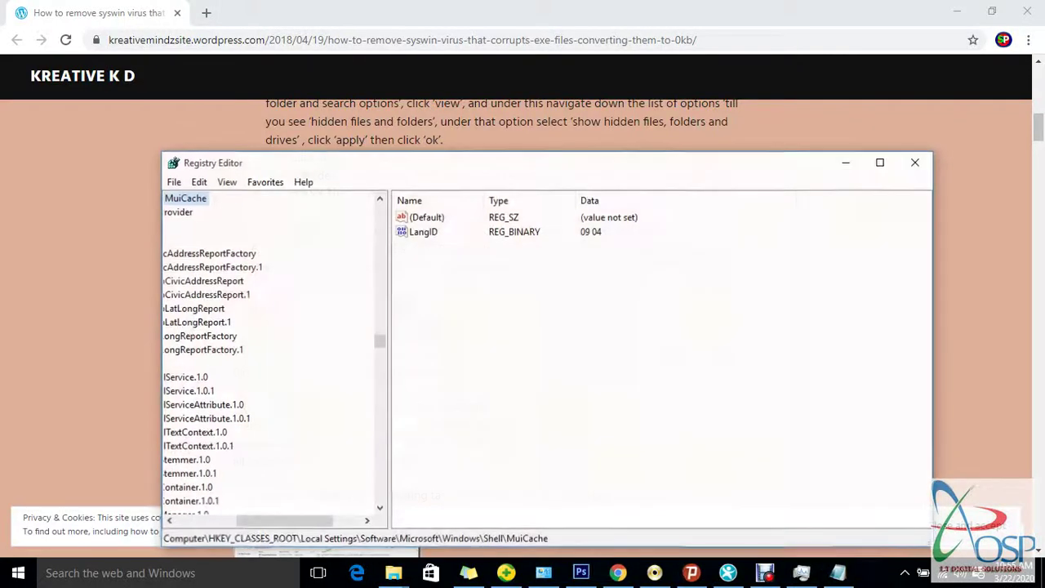
{"action": "left_click_drag", "start_coordinate": [490, 163], "coordinate": [864, 270]}
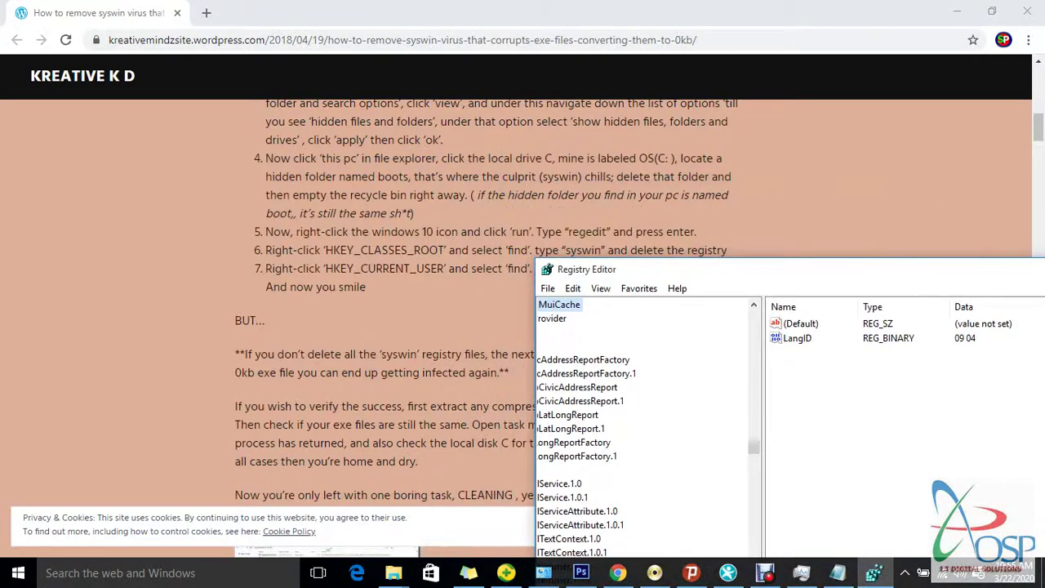
{"action": "left_click_drag", "start_coordinate": [701, 269], "coordinate": [418, 275]}
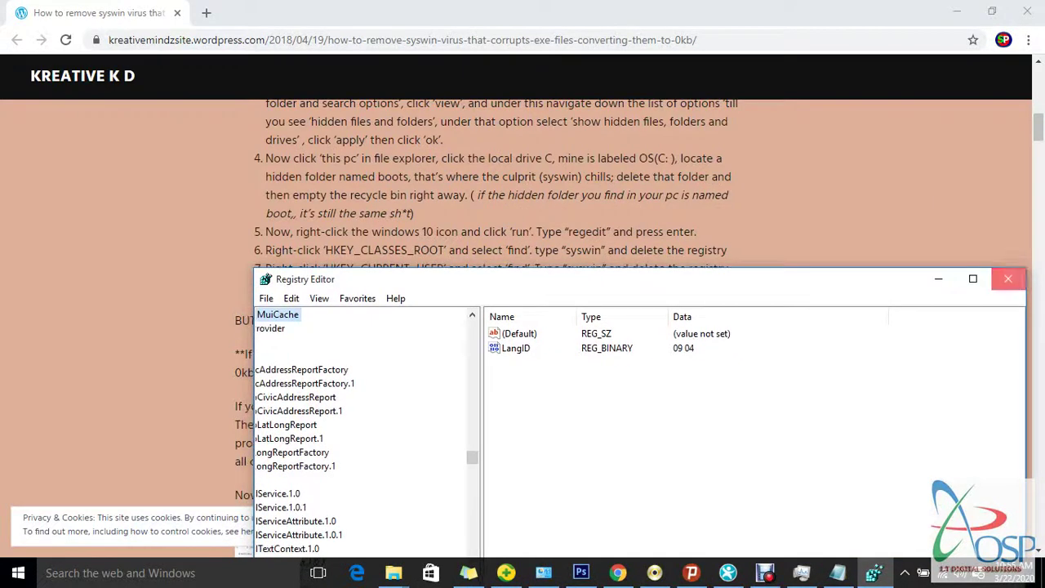
{"action": "left_click", "coordinate": [1006, 276]}
- Launch the Registry Editor again by running regedit
{"action": "key", "text": "super+r"}
{"action": "type", "text": "re"}
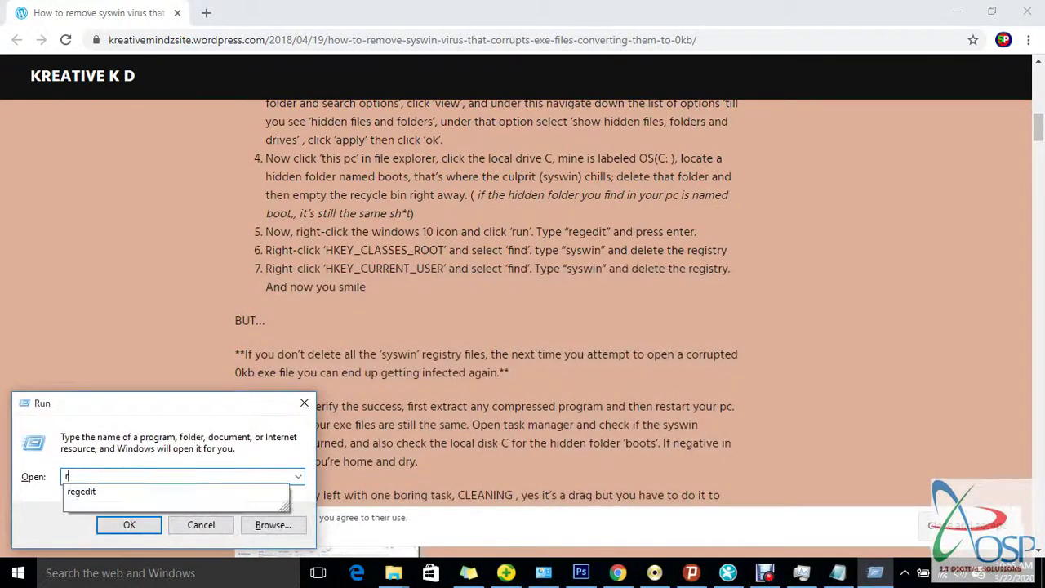